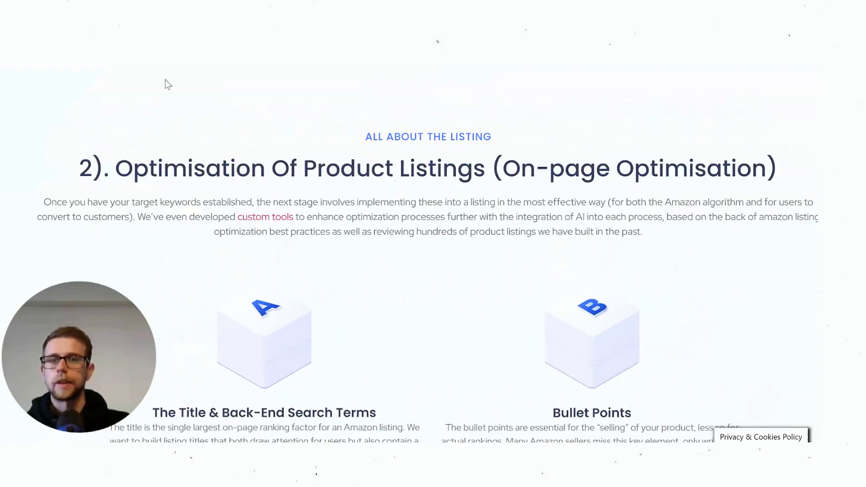
Step: Scroll through sections 1 and 2 of the agency page down to the 'Listing Copy' item
scroll(555, 232, "down", 4)
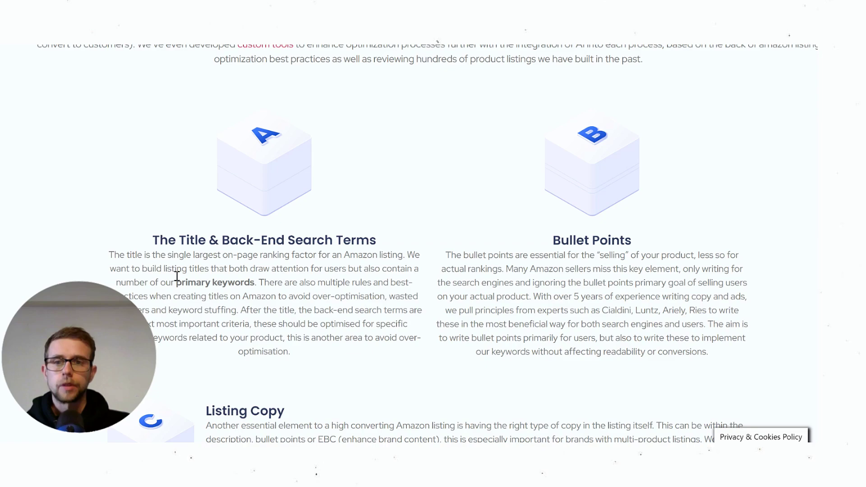
scroll(631, 235, "down", 5)
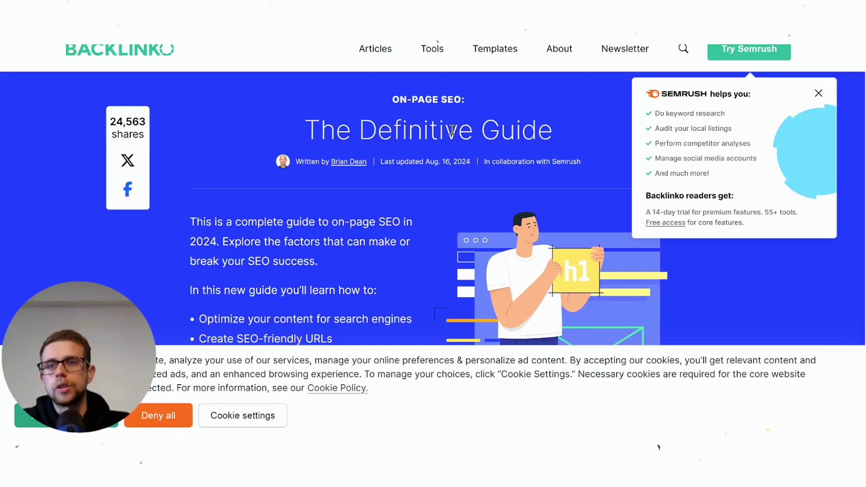
Step: Scroll Backlinko's guide past the keyword charts and On Page SEO Checker to the checklist
scroll(447, 131, "down", 2)
scroll(426, 106, "down", 4)
scroll(451, 109, "down", 7)
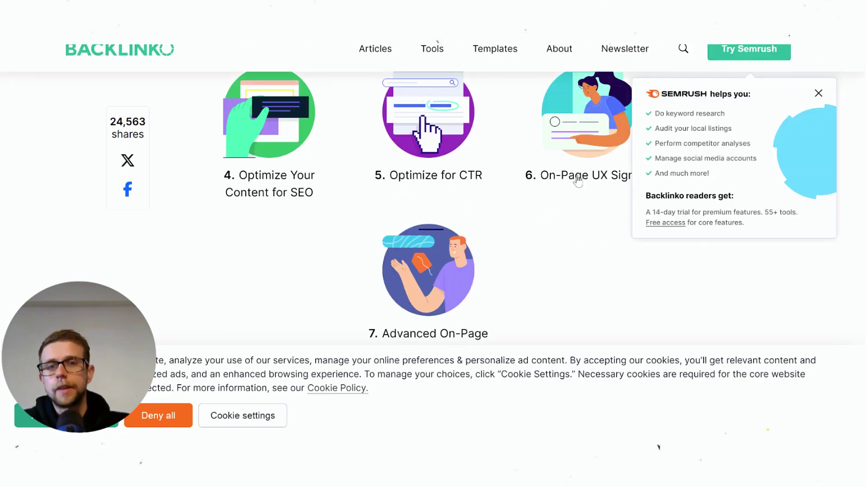
scroll(563, 236, "down", 12)
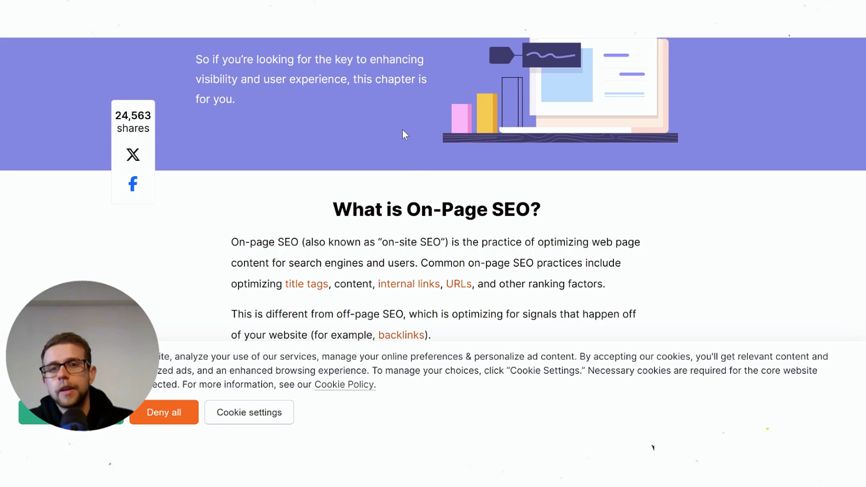
scroll(420, 138, "down", 10)
scroll(419, 139, "down", 8)
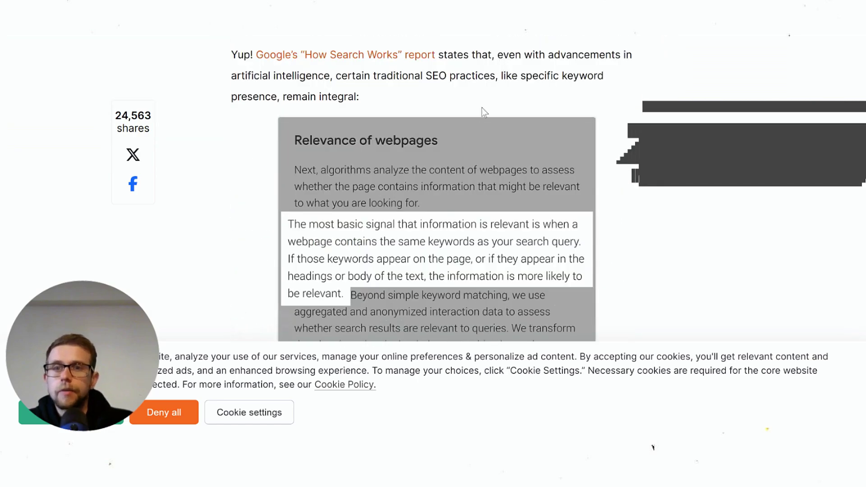
scroll(505, 131, "down", 12)
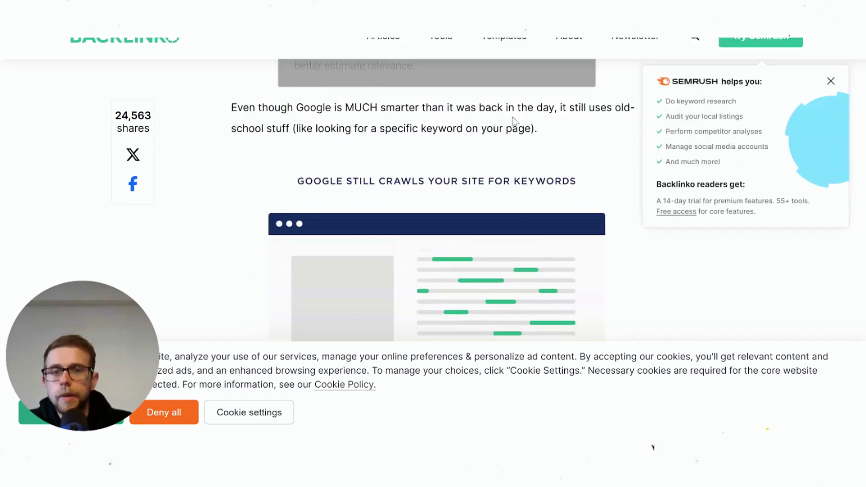
scroll(714, 180, "down", 12)
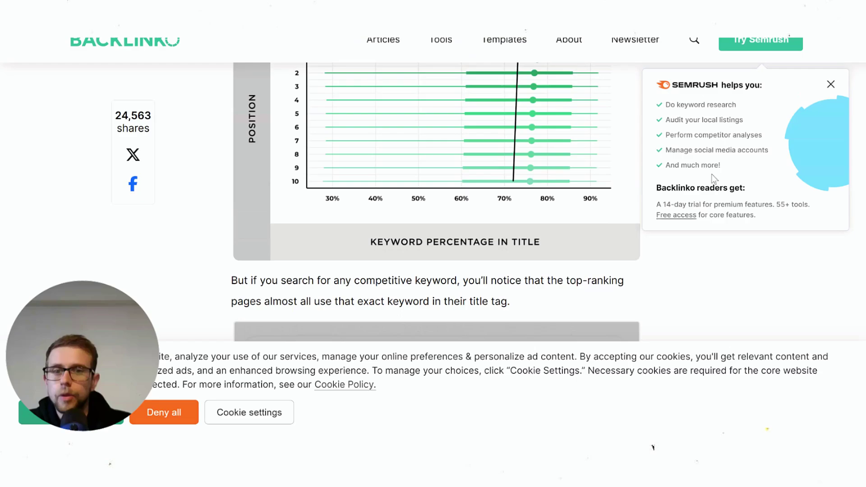
scroll(716, 181, "down", 15)
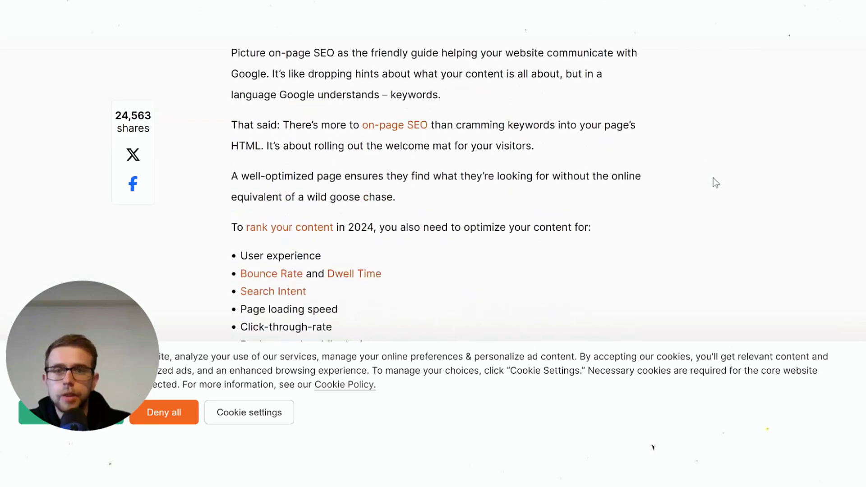
scroll(716, 186, "down", 10)
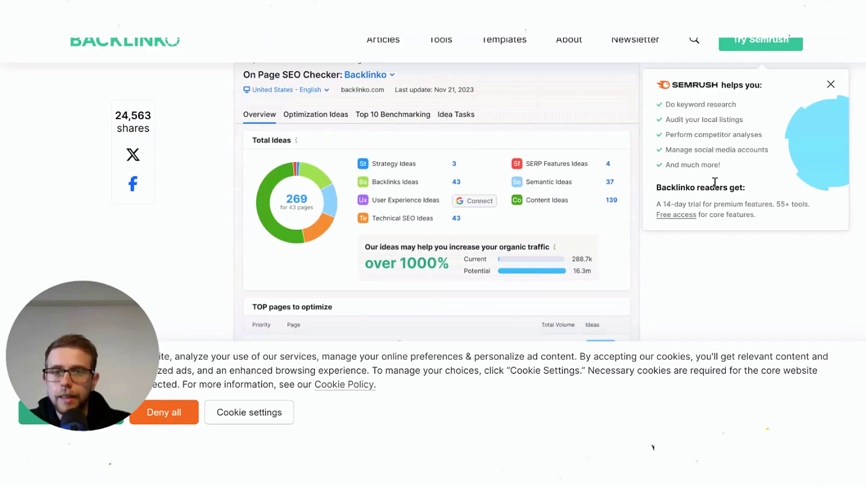
scroll(435, 131, "down", 1)
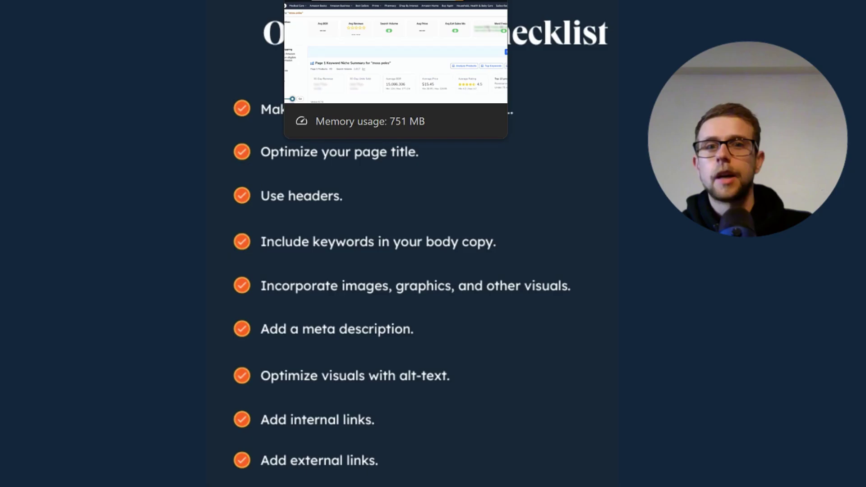
Step: Show the Amazon 'moss poles' results, preview related long-tail keywords, then reach the product grid
left_click(325, 1)
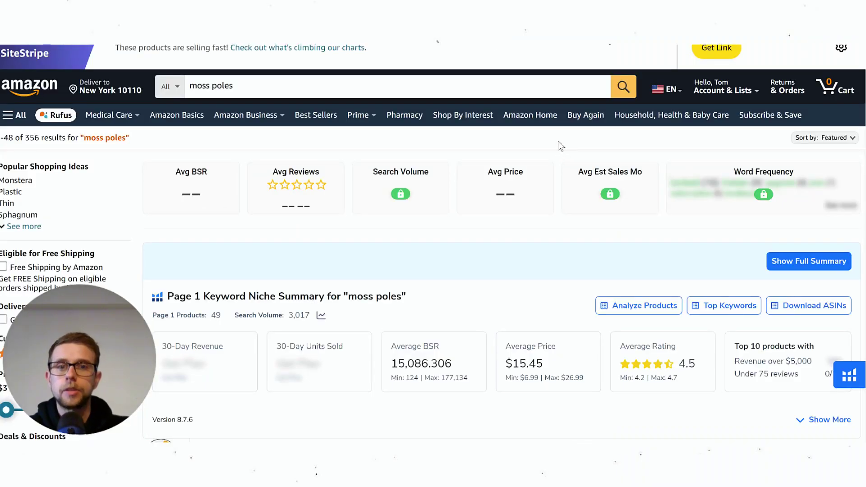
left_click_drag(266, 88, 103, 76)
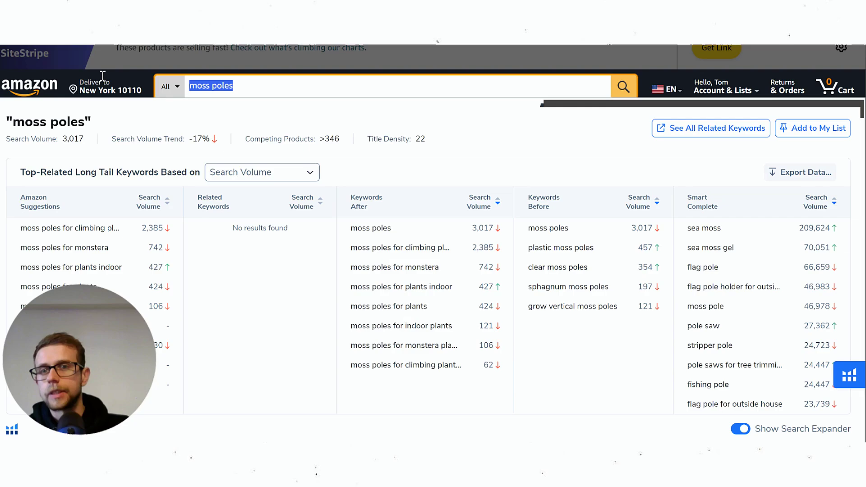
left_click(294, 90)
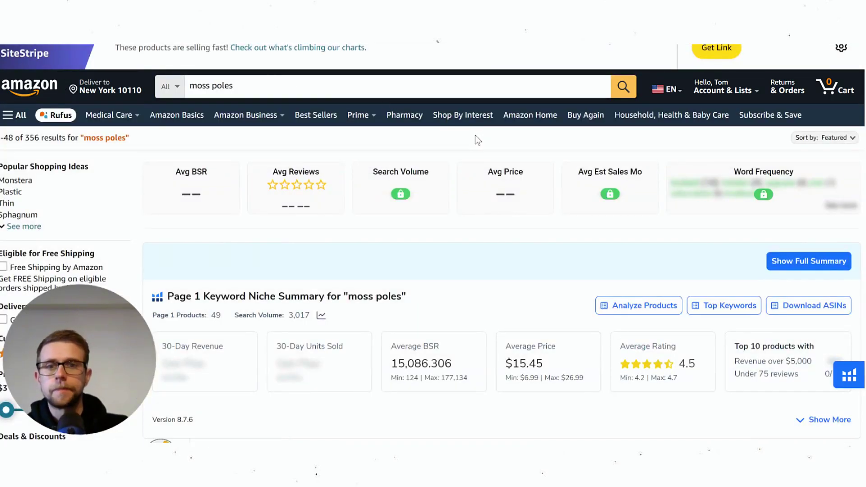
scroll(481, 240, "down", 10)
scroll(393, 203, "up", 3)
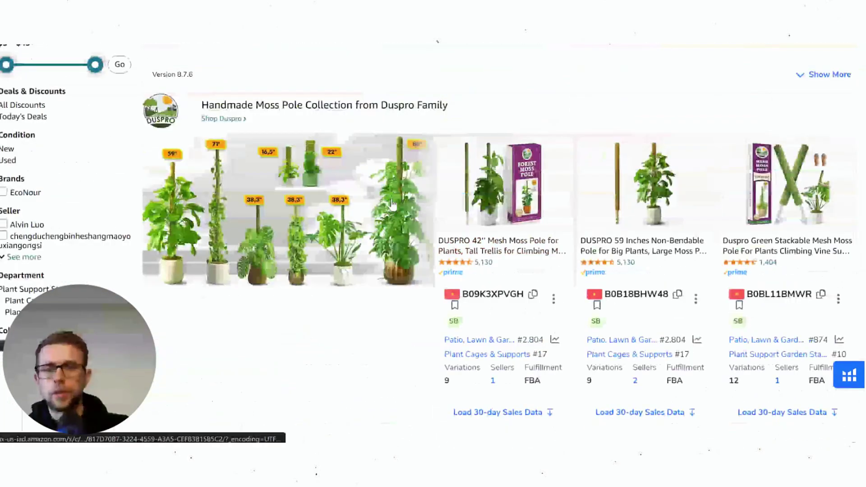
scroll(393, 204, "down", 6)
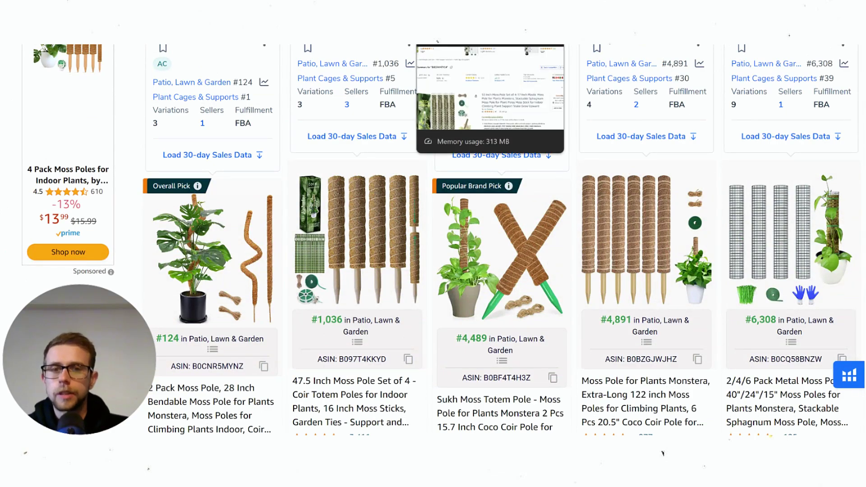
Step: Compare the Fabulas moss pole's 4.2 rating (20 ratings) with the Soupiar 2 Pack's 680 ratings
left_click(442, 39)
scroll(565, 159, "down", 3)
triple_click(548, 160)
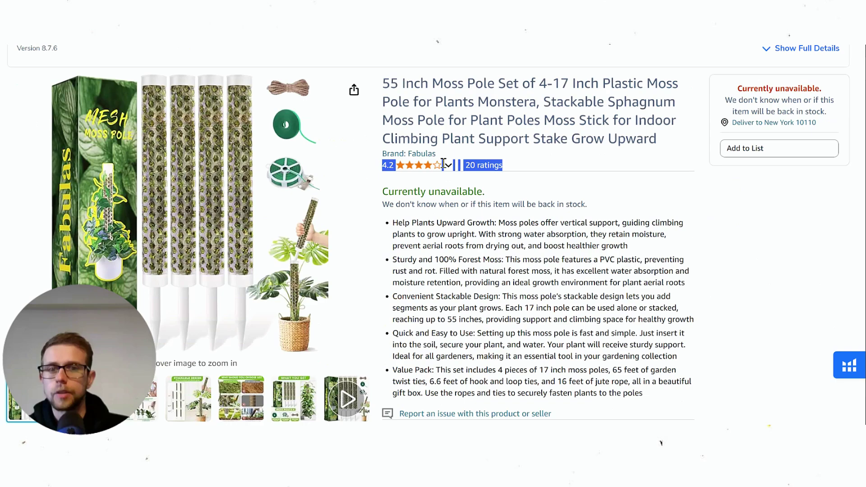
left_click(548, 142)
scroll(548, 142, "up", 1)
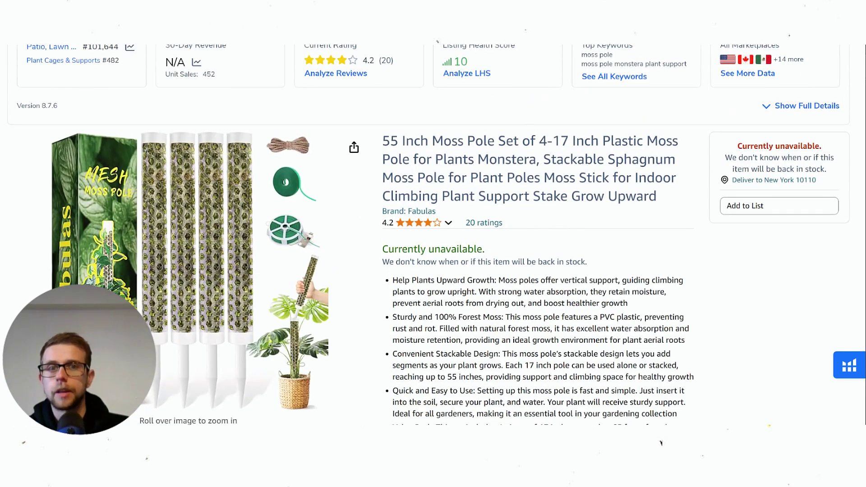
key("ctrl+shift+Tab")
scroll(532, 339, "down", 2)
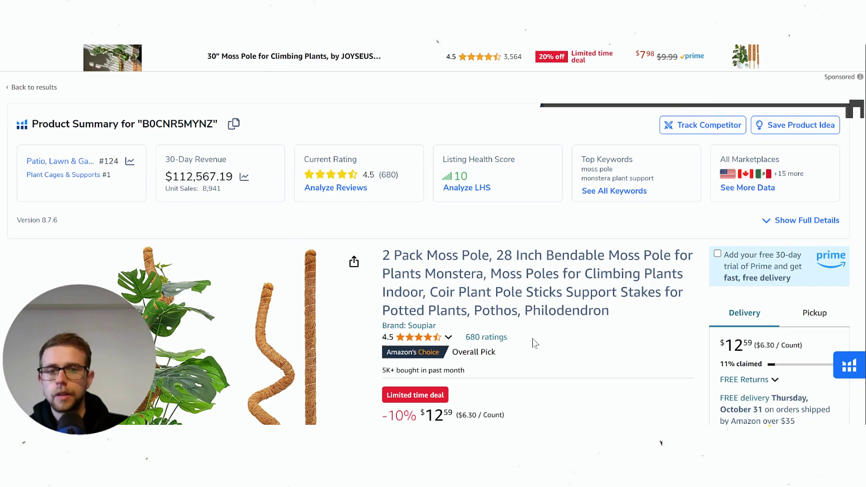
left_click_drag(533, 339, 463, 343)
left_click(520, 270)
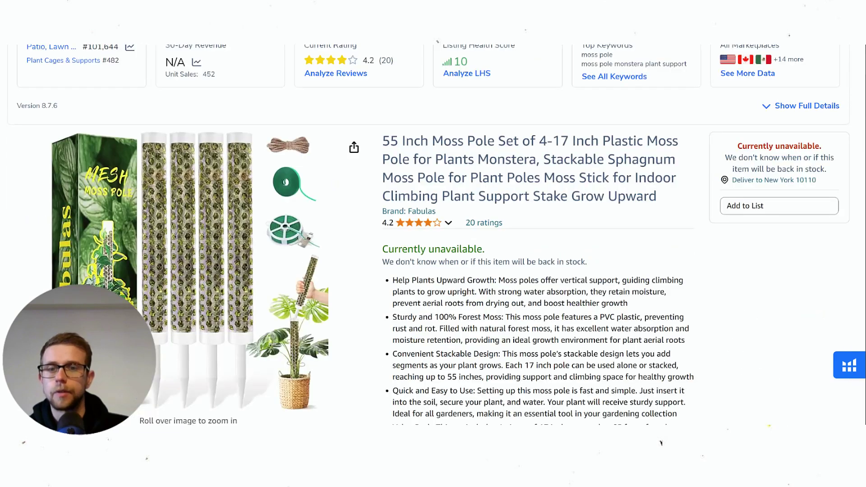
scroll(197, 77, "up", 3)
Step: View the 30-day sales charts for the 55 inch moss pole and the 2 Pack Moss Pole
left_click(203, 180)
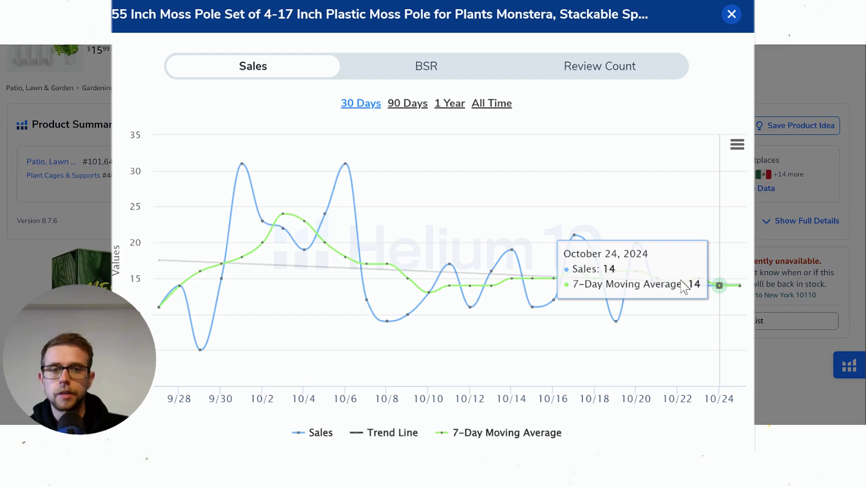
left_click(732, 14)
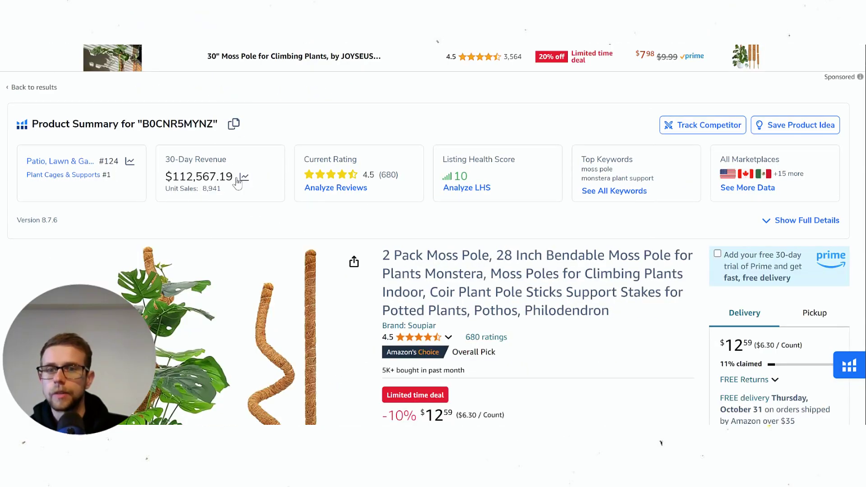
left_click(238, 178)
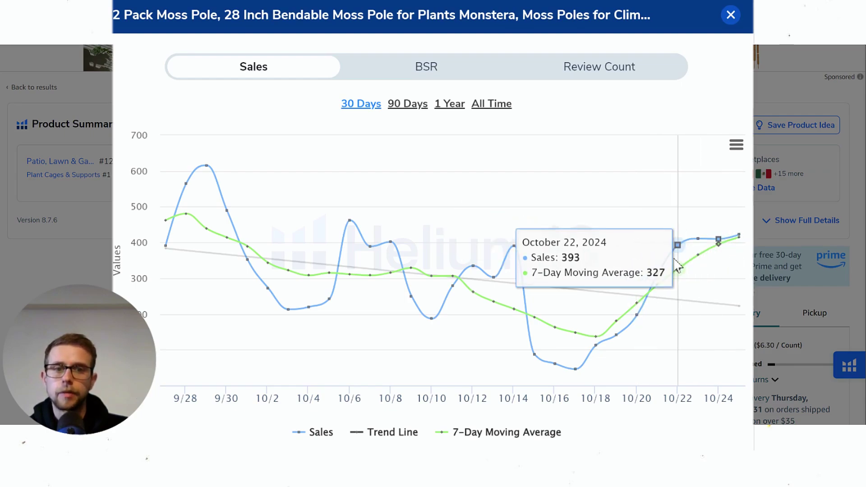
key("Escape")
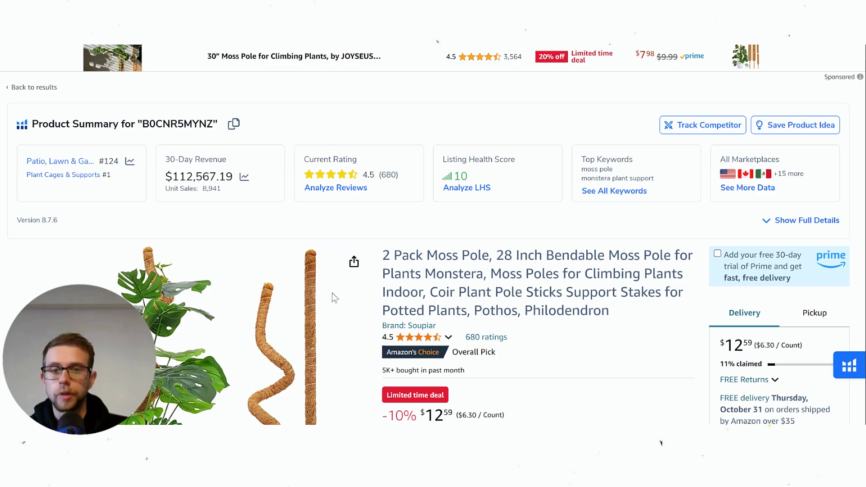
scroll(504, 185, "down", 1)
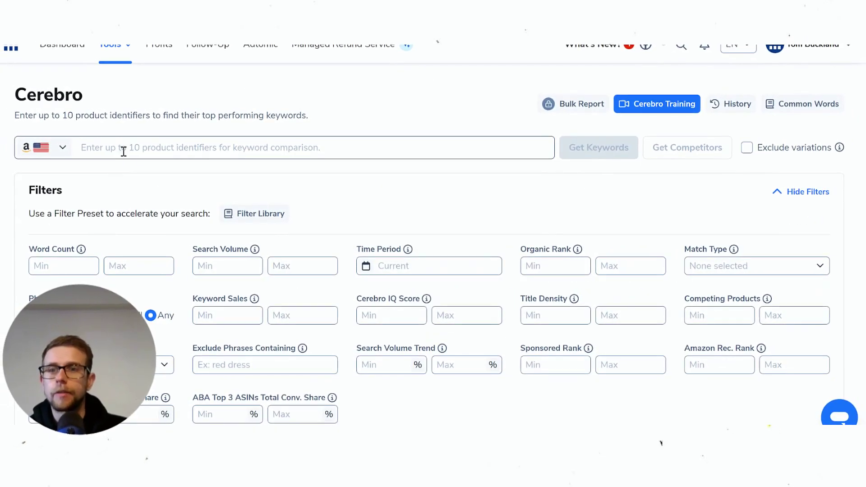
Step: Enter ASIN B0D3WNTYC4 in Cerebro and load its keywords from history
left_click(123, 151)
type("B0D3WNTYC4")
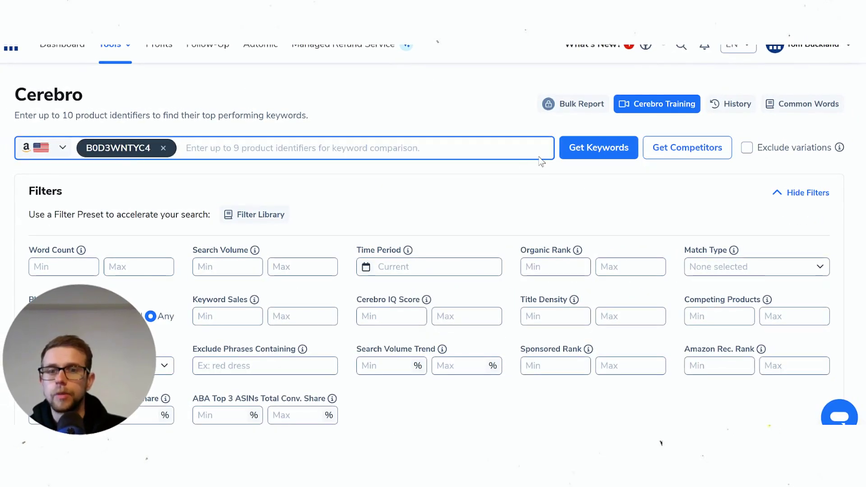
left_click(603, 148)
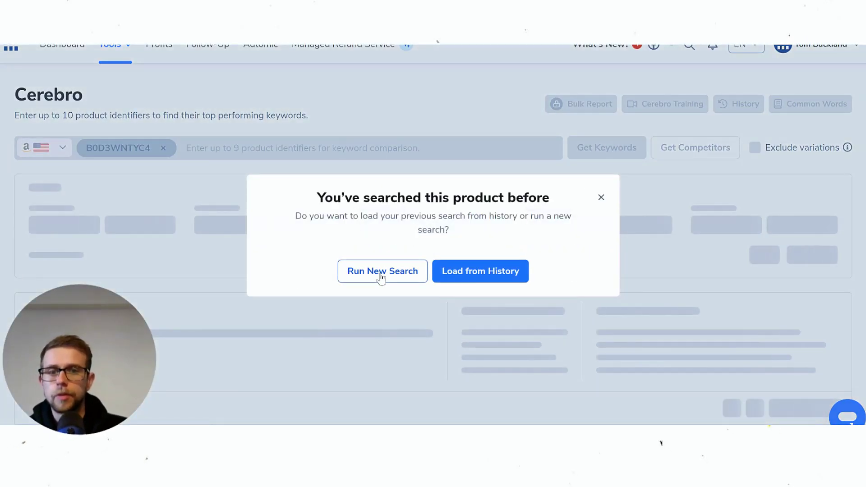
left_click(470, 273)
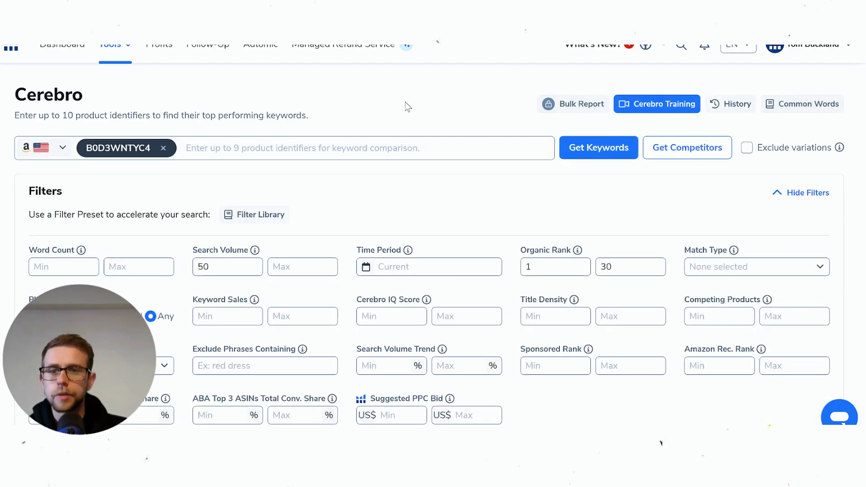
Step: Apply the Search Volume minimum 50 and Organic Rank 1–30 filters
double_click(207, 266)
double_click(535, 267)
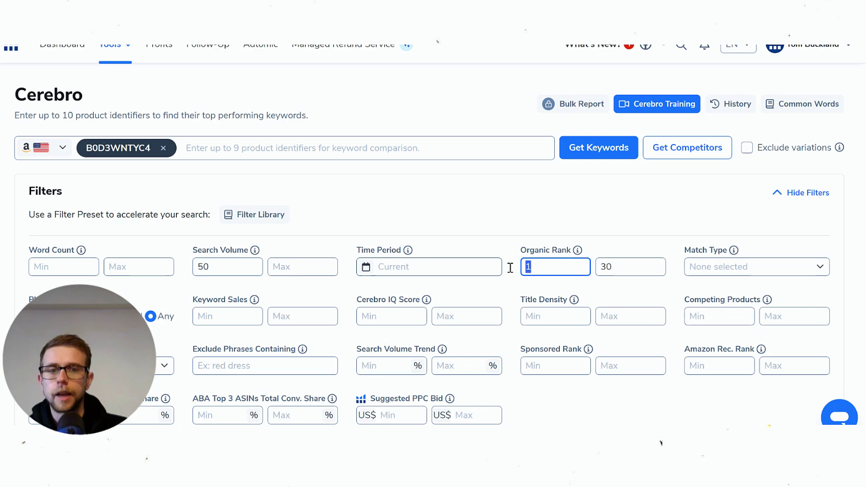
double_click(621, 267)
left_click(564, 201)
scroll(464, 156, "down", 1)
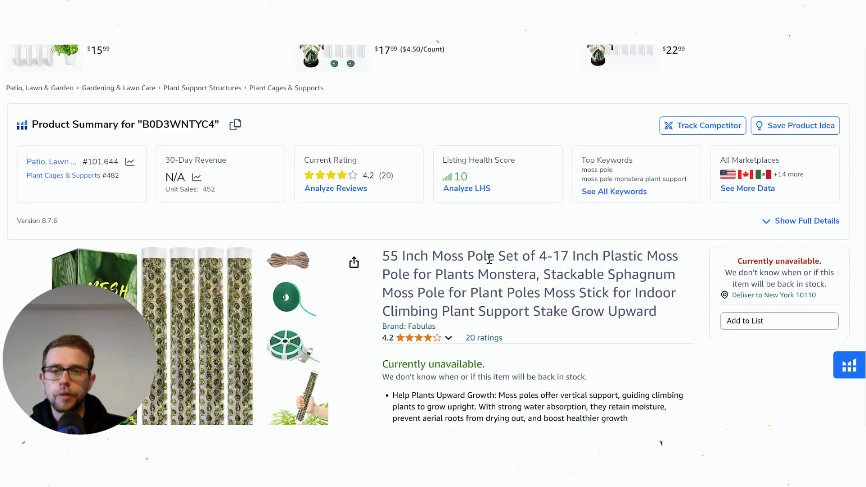
Step: Widen the Keyword Phrase column and mark 'sphagnum' in the top two keywords
scroll(487, 257, "down", 2)
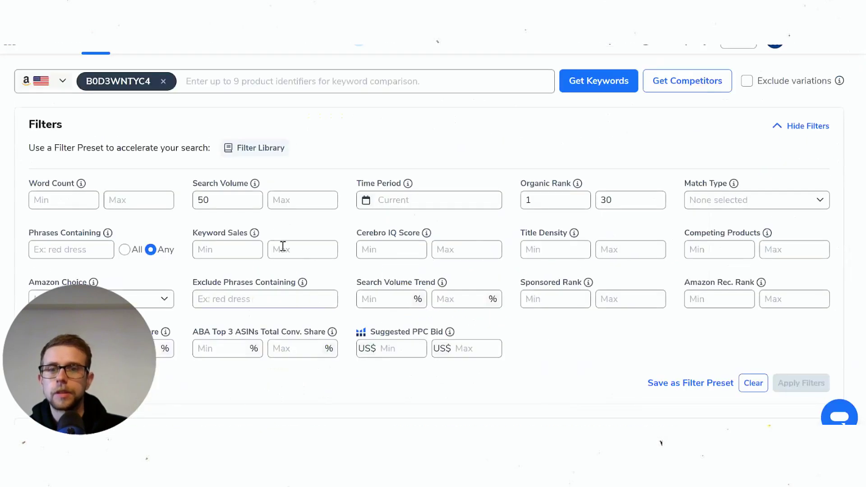
scroll(310, 224, "down", 5)
scroll(310, 223, "down", 4)
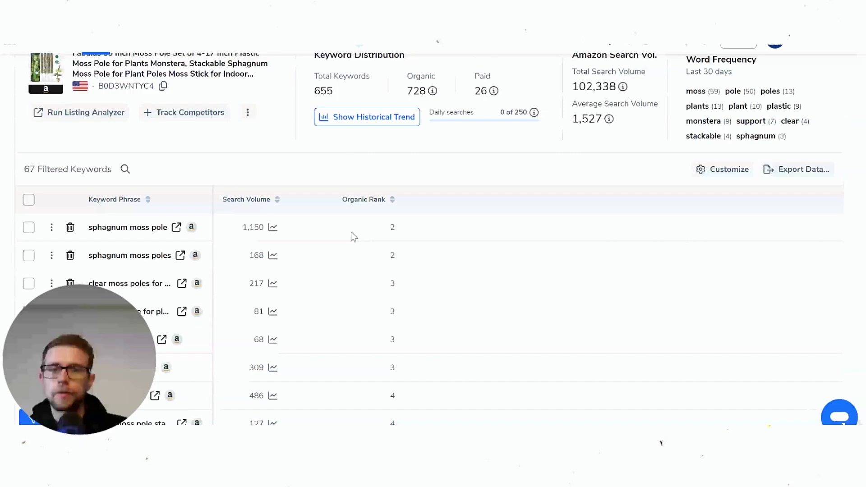
left_click_drag(213, 198, 282, 198)
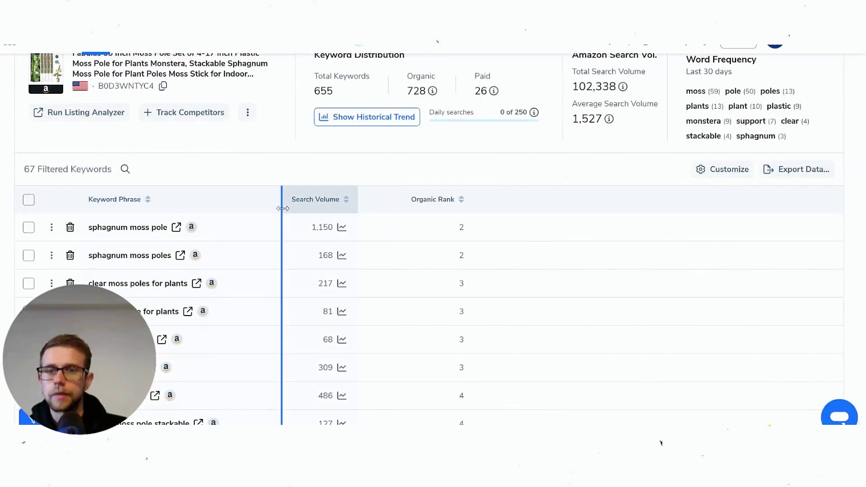
double_click(119, 228)
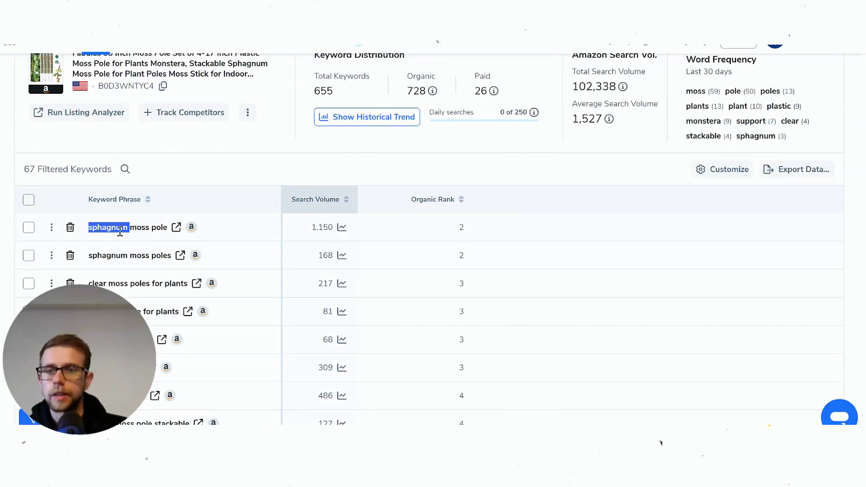
double_click(119, 257)
Step: Review keyword metrics: 1,150 volume for sphagnum moss pole, 49,221 volume and rank 11 for moss pole
scroll(118, 235, "down", 1)
scroll(152, 223, "up", 1)
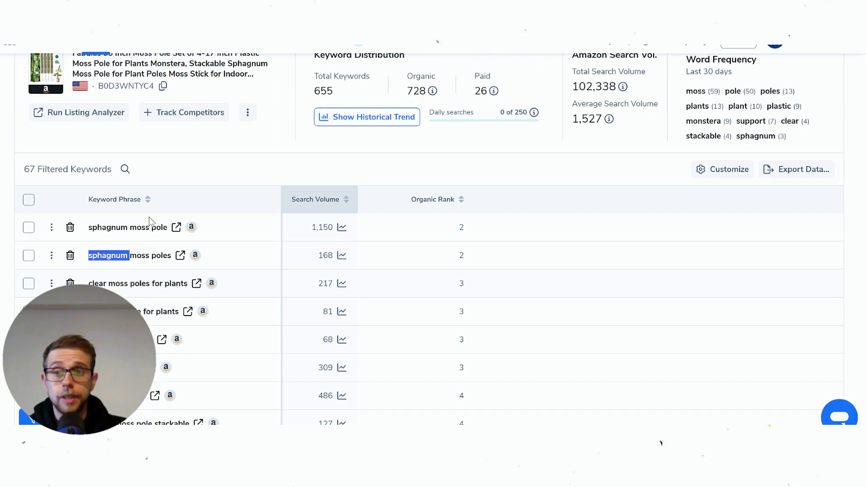
scroll(155, 195, "down", 1)
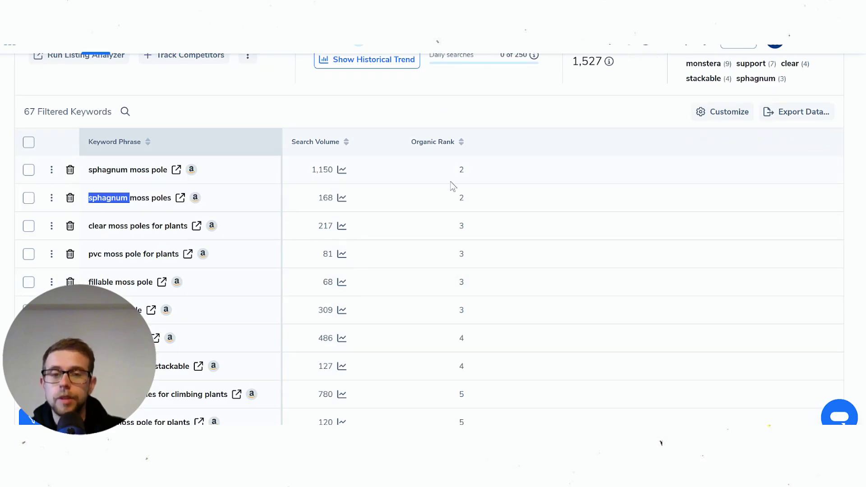
scroll(194, 198, "down", 2)
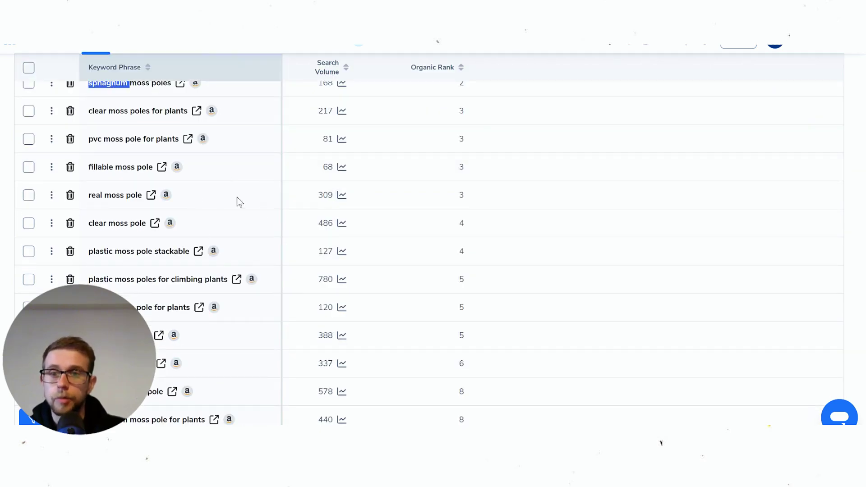
scroll(120, 265, "down", 1)
scroll(121, 198, "down", 2)
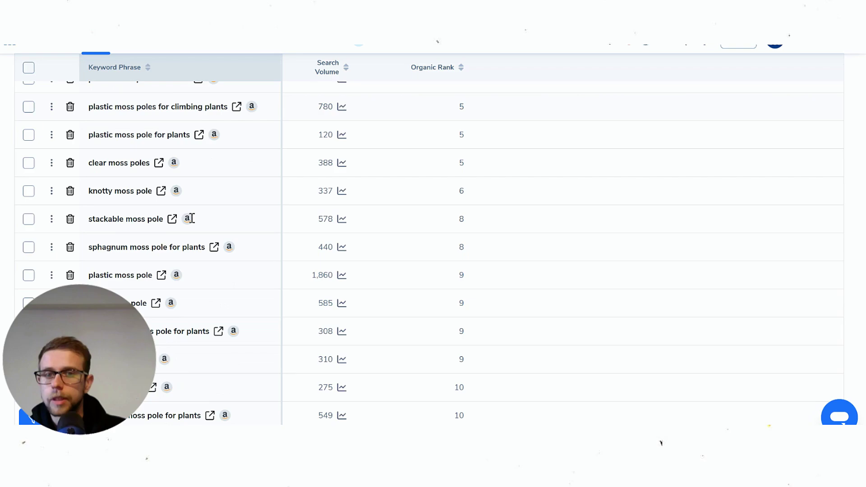
scroll(365, 247, "up", 4)
scroll(429, 178, "down", 3)
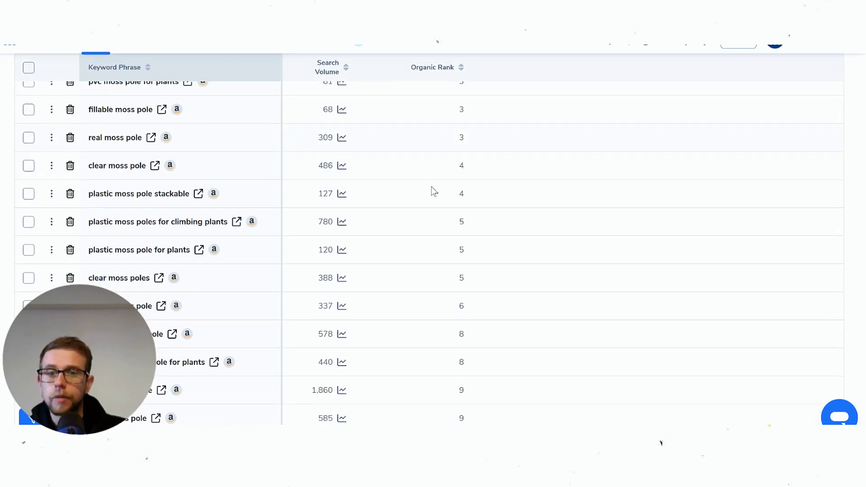
scroll(348, 230, "down", 3)
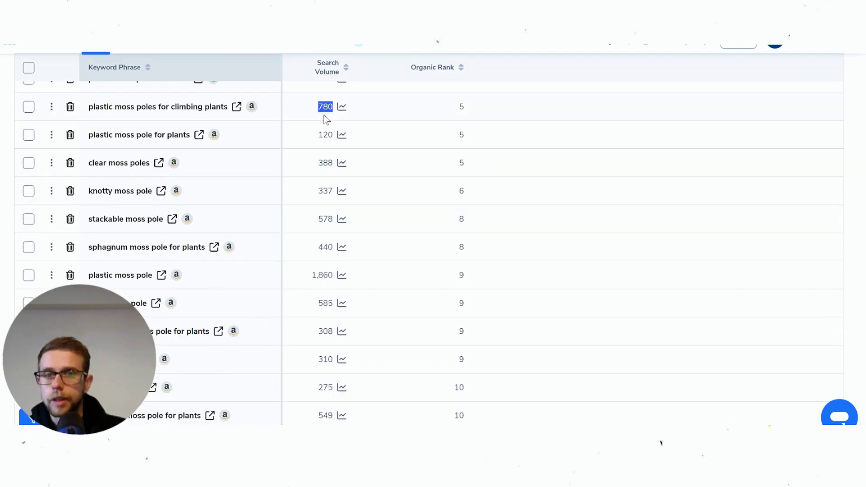
scroll(462, 272, "down", 3)
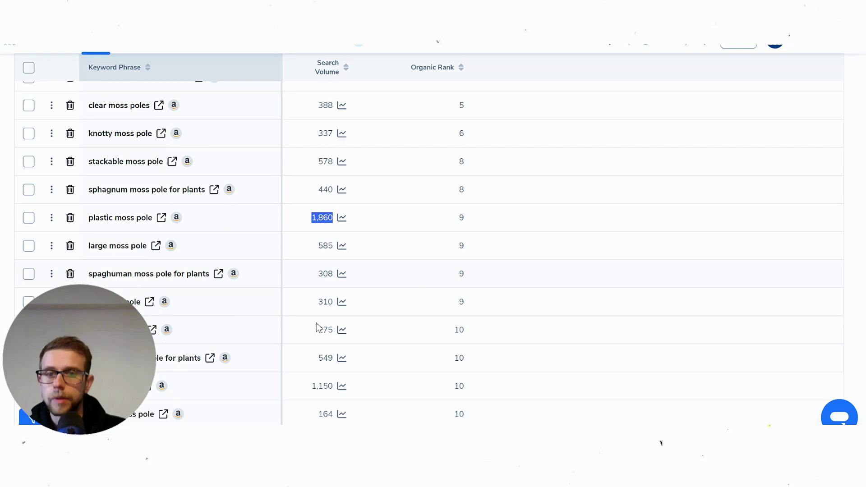
scroll(318, 381, "up", 1)
double_click(316, 385)
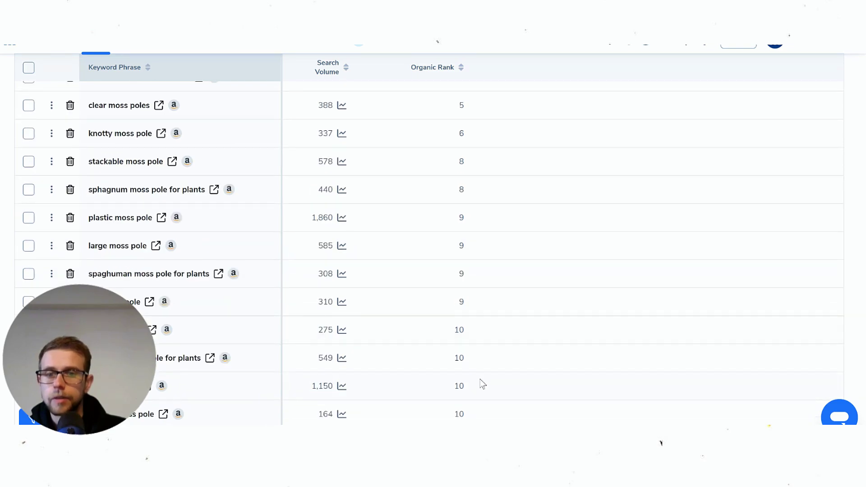
scroll(482, 384, "down", 5)
double_click(324, 357)
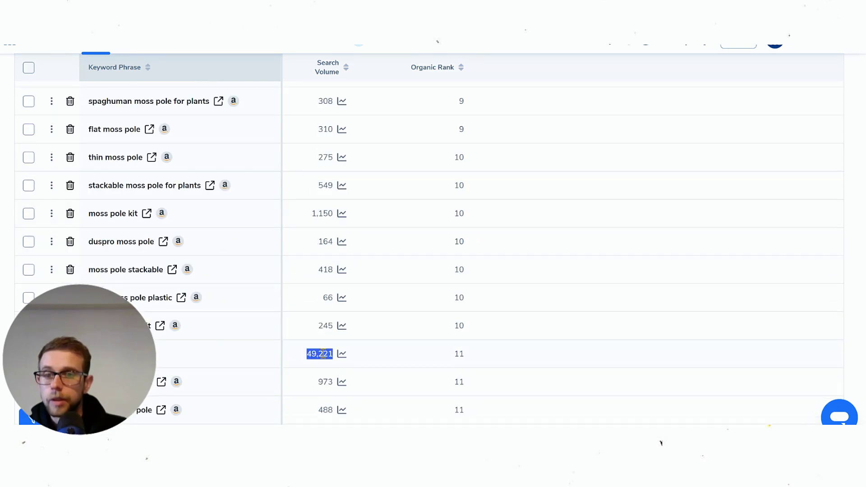
scroll(359, 340, "down", 3)
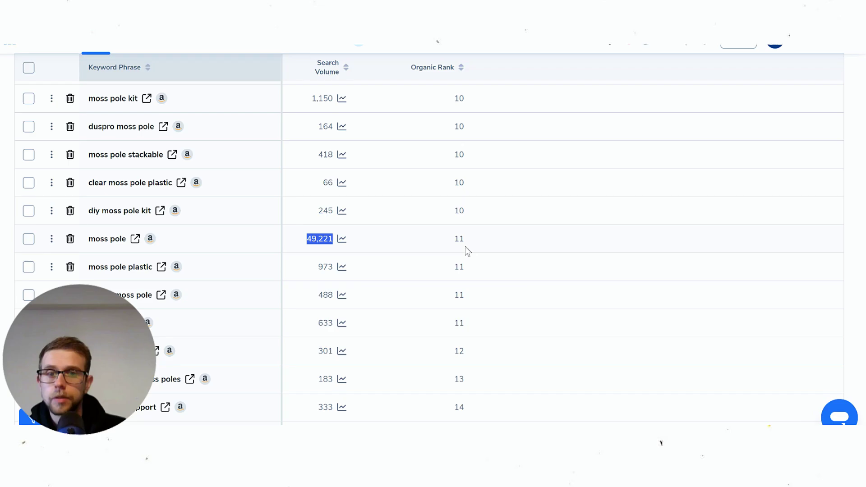
double_click(462, 240)
scroll(477, 275, "down", 2)
scroll(472, 282, "up", 10)
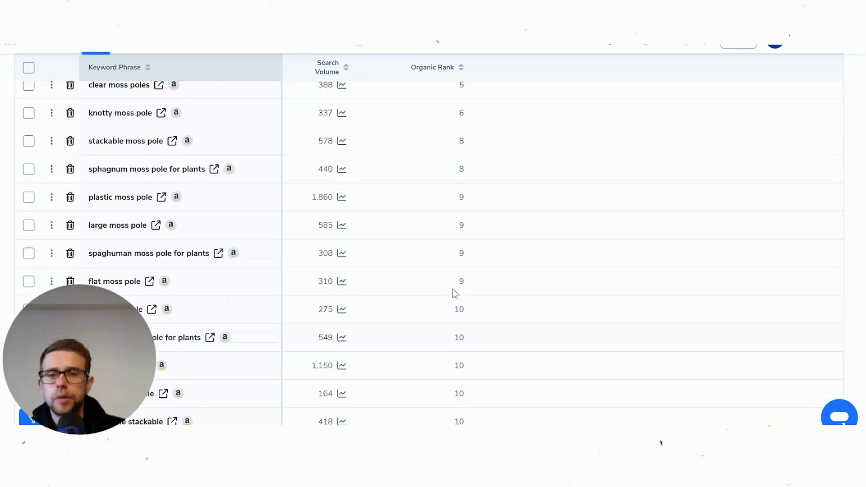
scroll(453, 289, "up", 15)
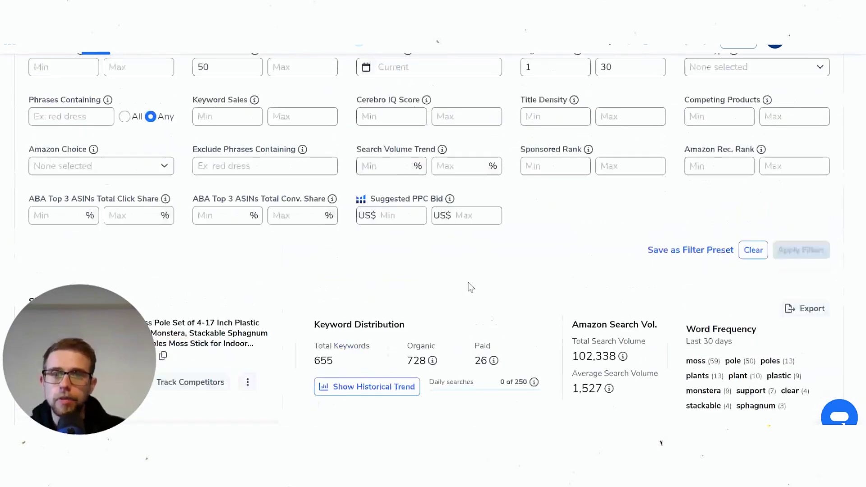
scroll(470, 287, "up", 5)
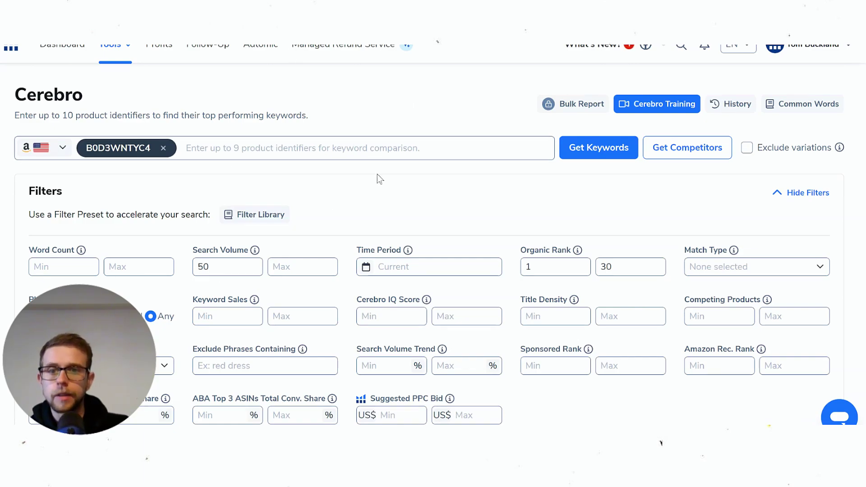
Step: Copy the row-1 keyword 'sphagnum moss pole'
scroll(383, 162, "down", 8)
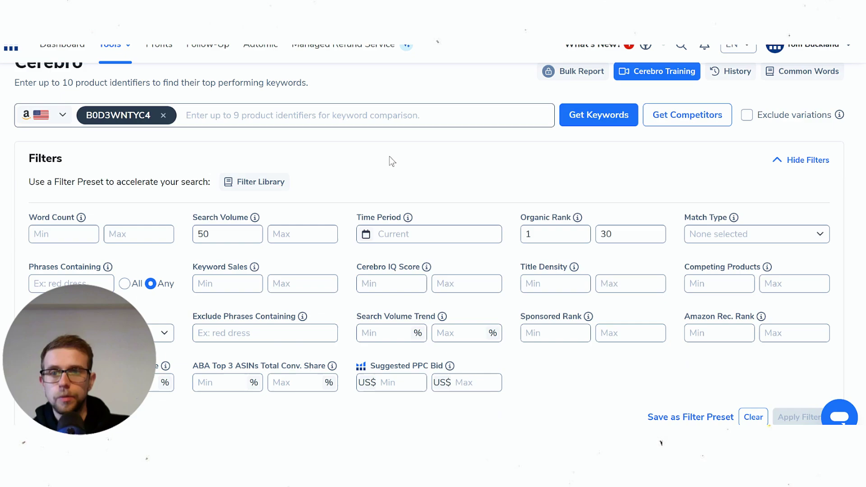
scroll(287, 195, "down", 1)
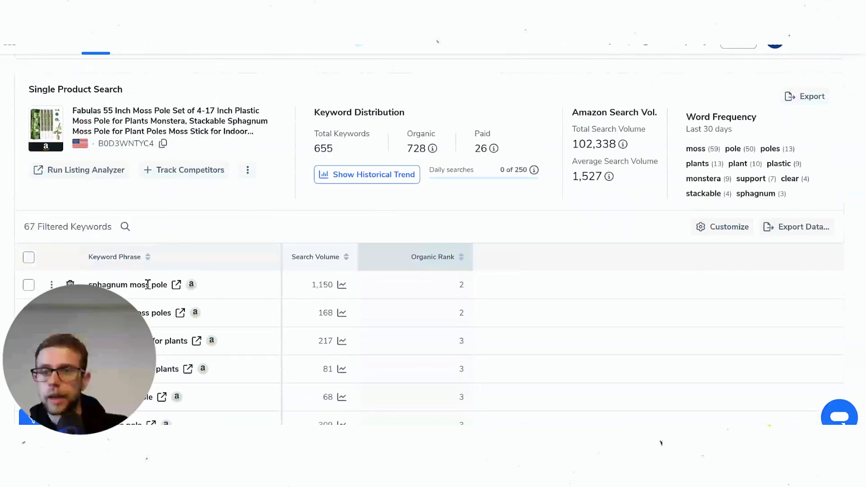
triple_click(149, 285)
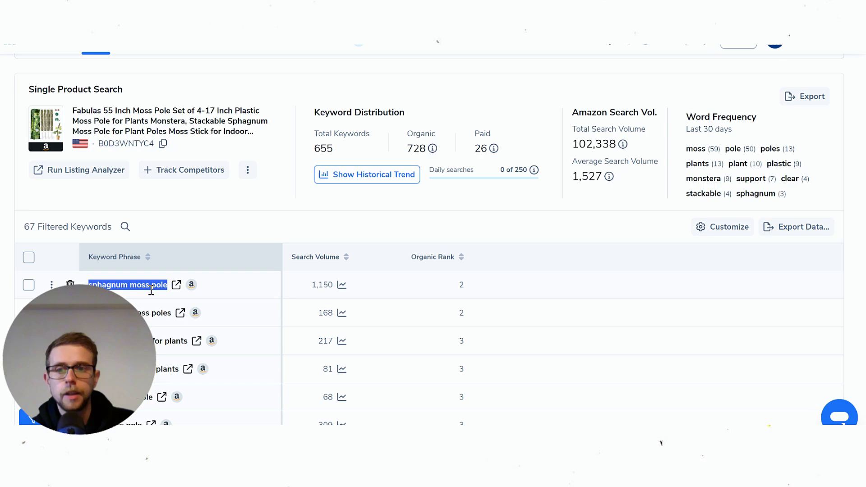
key("ctrl+c")
Step: Google 'sphagnum moss pole' in a new tab, then return to the Ahrefs keyword overview
key("ctrl+t")
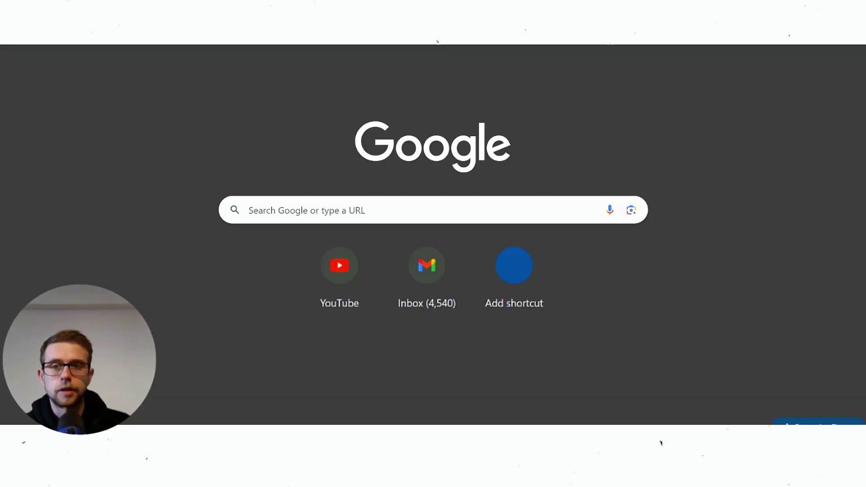
key("ctrl+v")
key("Return")
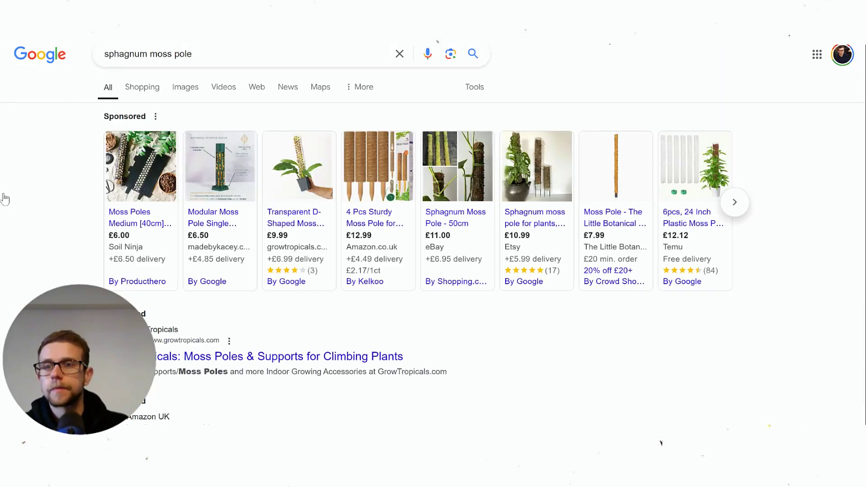
key("ctrl+w")
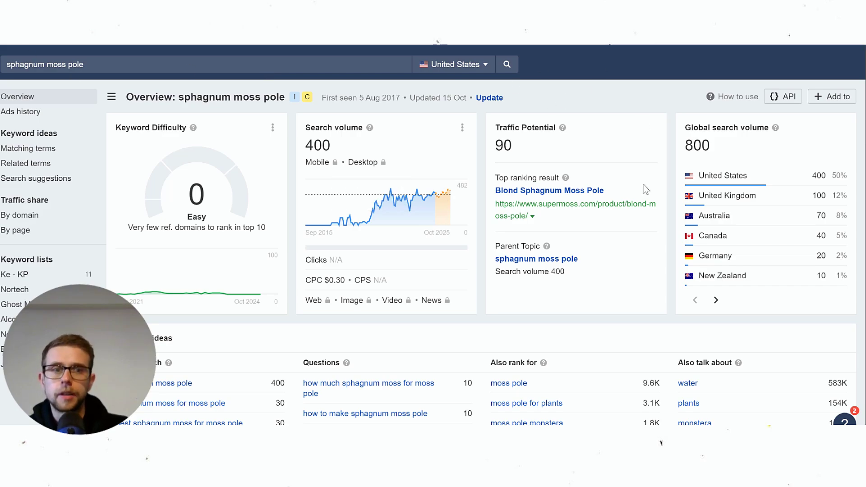
Step: Scroll the Ahrefs 'sphagnum moss pole' overview past Position history to the SERP overview table
scroll(641, 194, "down", 4)
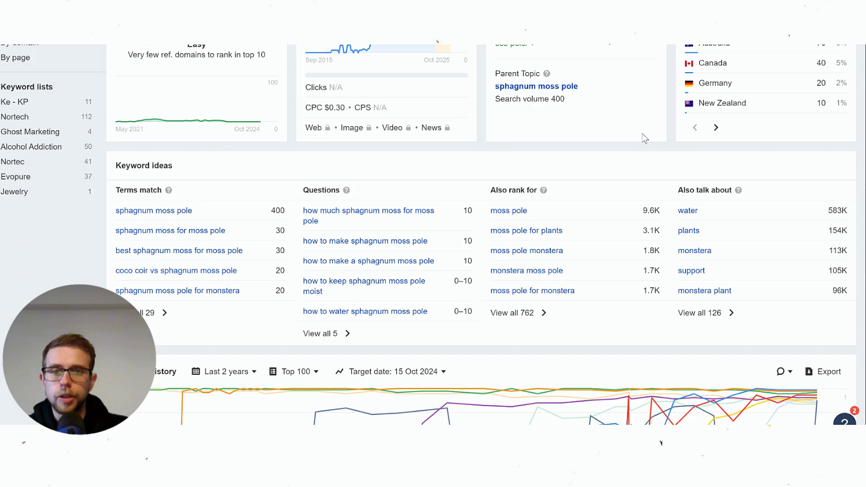
scroll(645, 138, "down", 5)
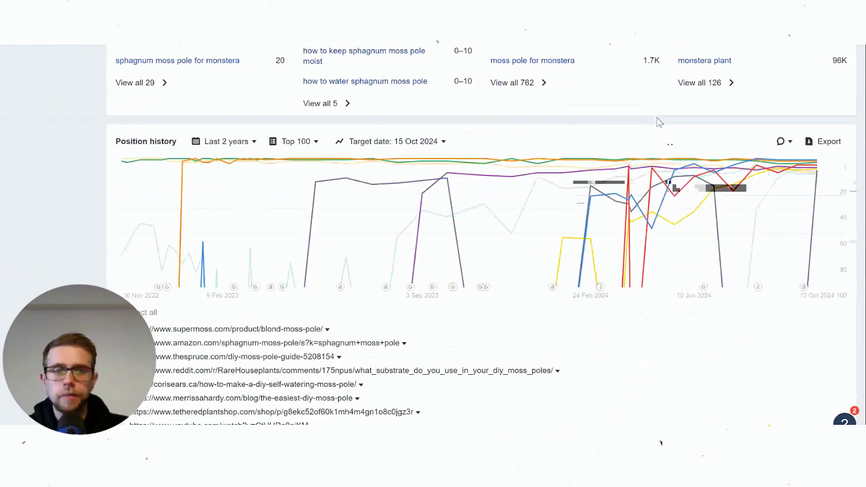
scroll(656, 118, "down", 1)
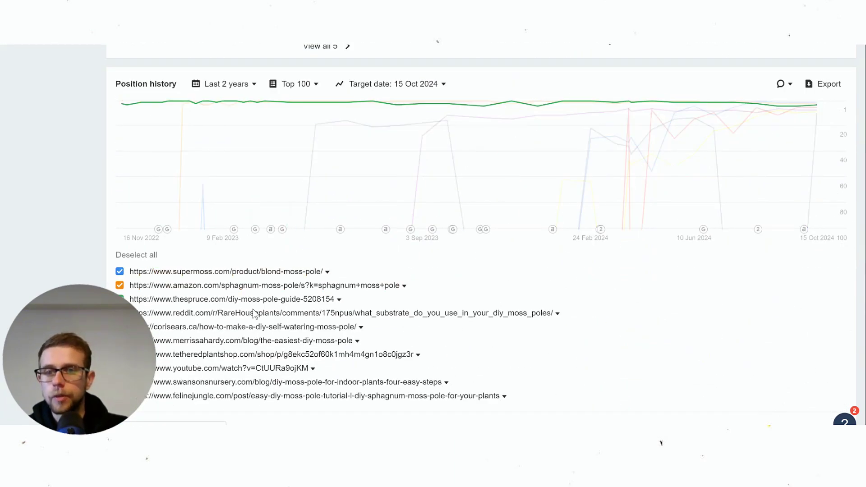
scroll(482, 209, "up", 1)
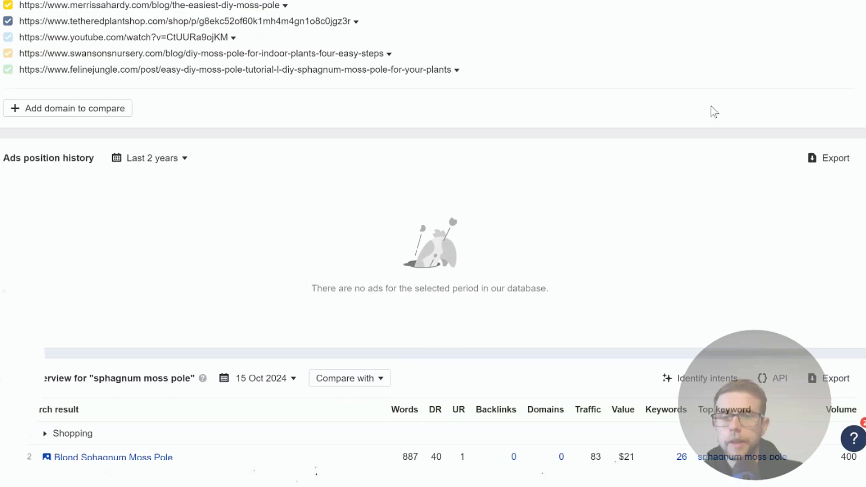
scroll(711, 106, "down", 6)
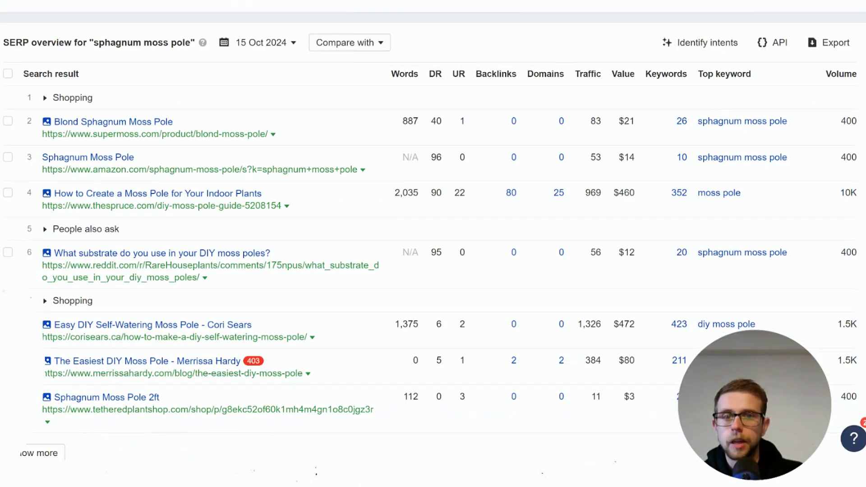
scroll(561, 175, "up", 1)
scroll(561, 174, "down", 2)
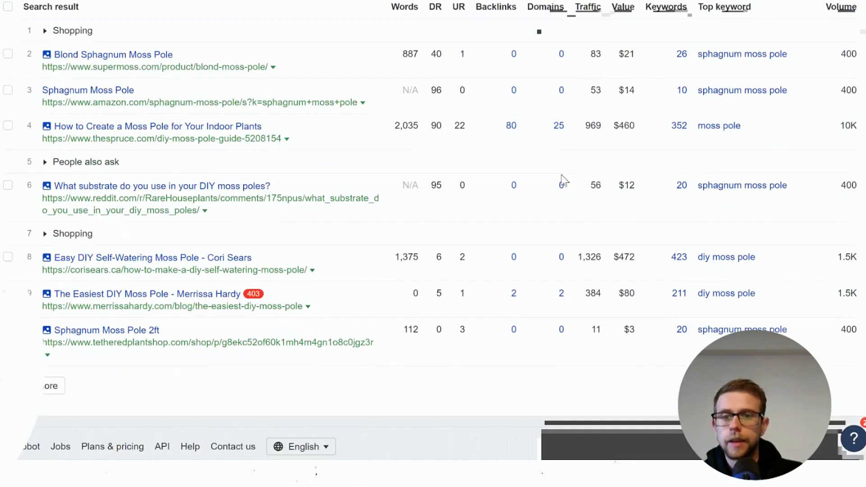
scroll(561, 175, "up", 2)
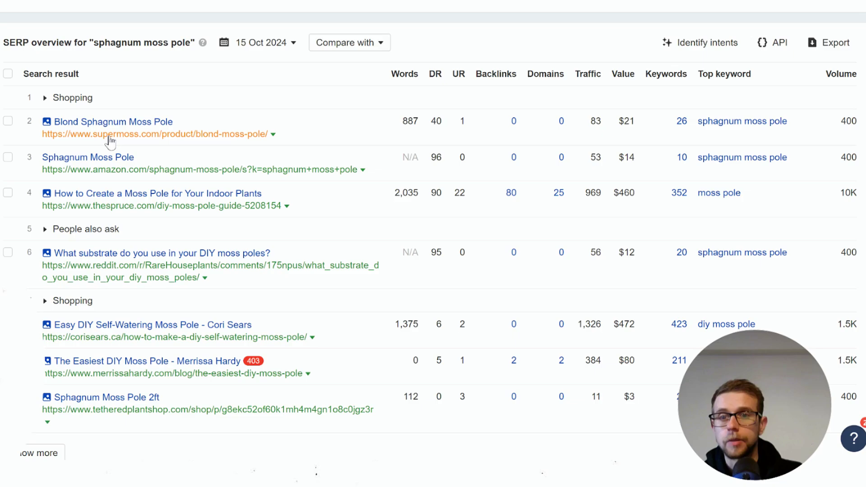
scroll(595, 205, "up", 2)
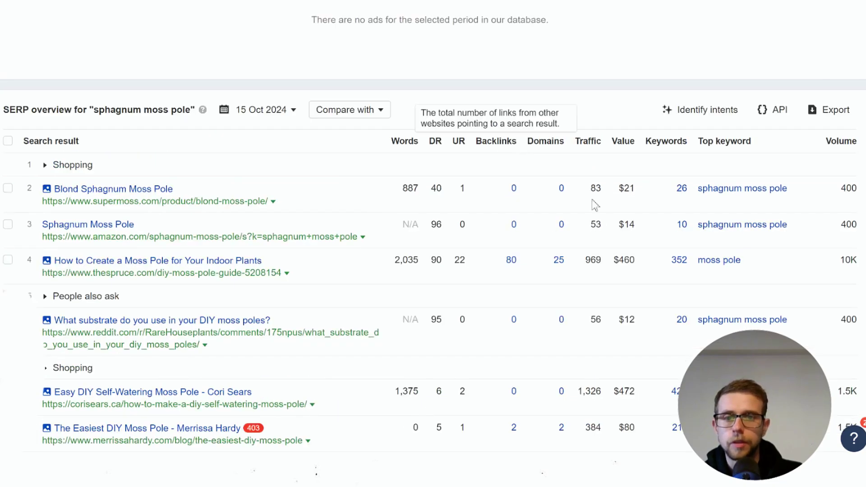
scroll(574, 203, "down", 2)
scroll(600, 220, "up", 20)
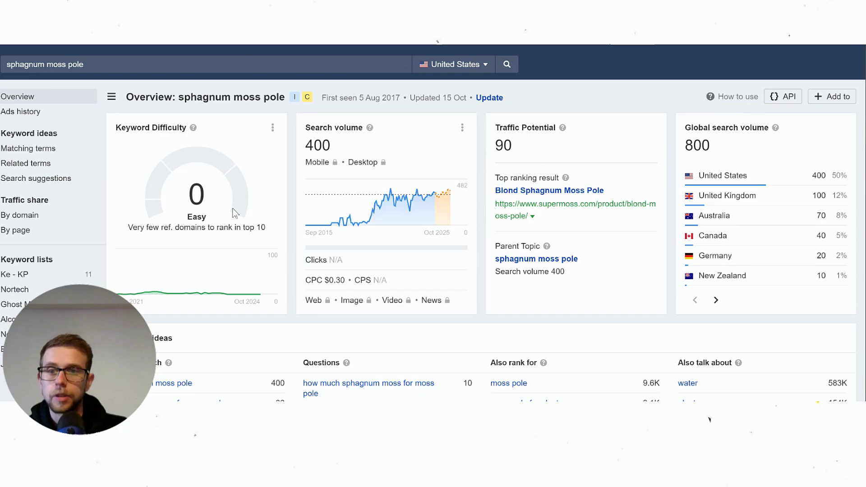
scroll(509, 180, "down", 15)
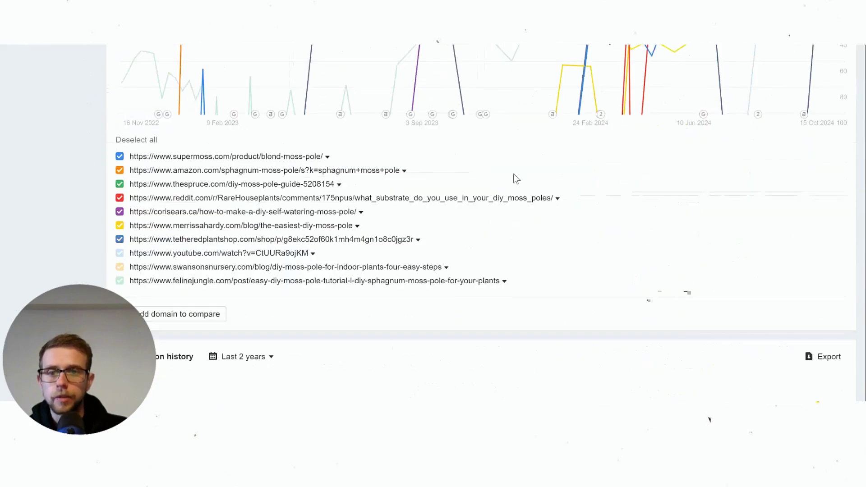
scroll(517, 179, "down", 10)
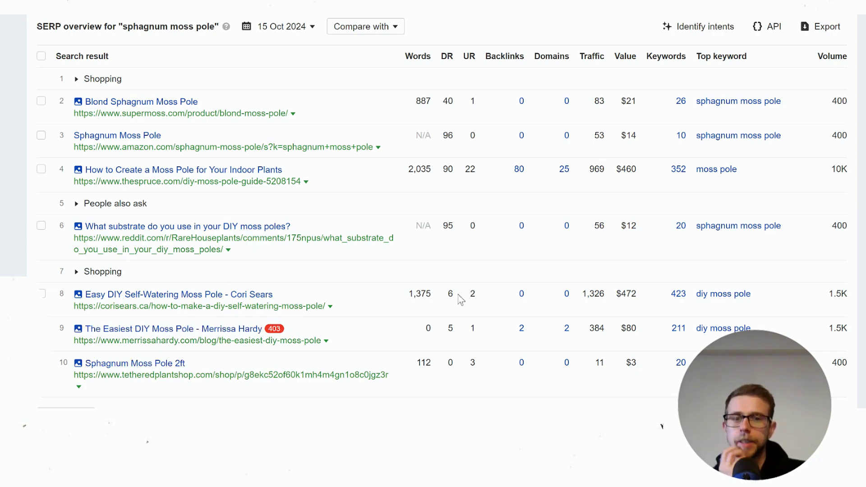
scroll(174, 392, "up", 2)
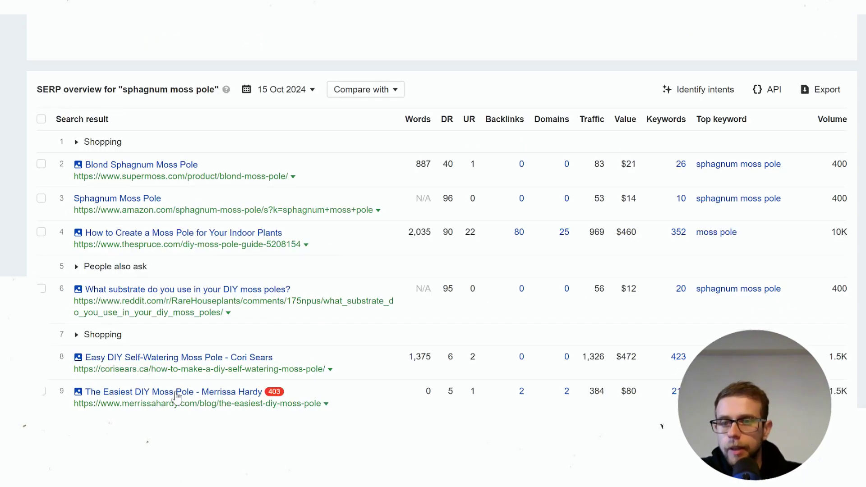
scroll(189, 387, "down", 2)
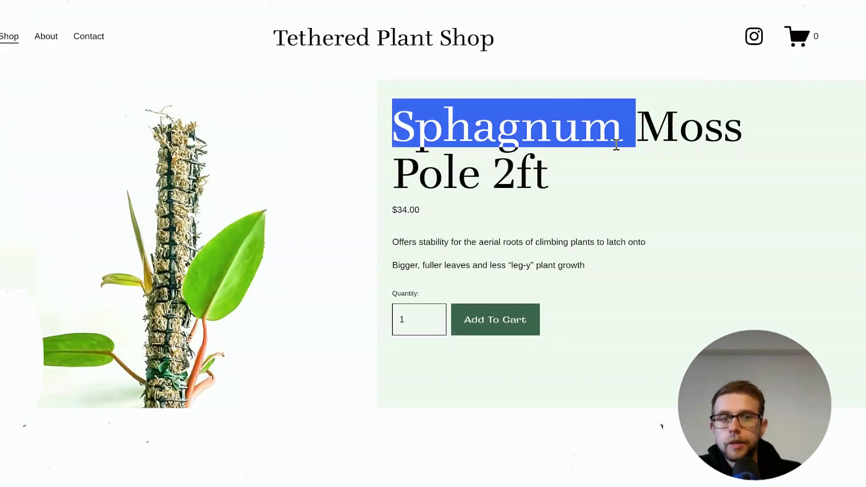
Step: Highlight the 'Sphagnum Moss Pole' title on Tethered Plant Shop's page and browse the competitor pages
left_click_drag(616, 145, 479, 174)
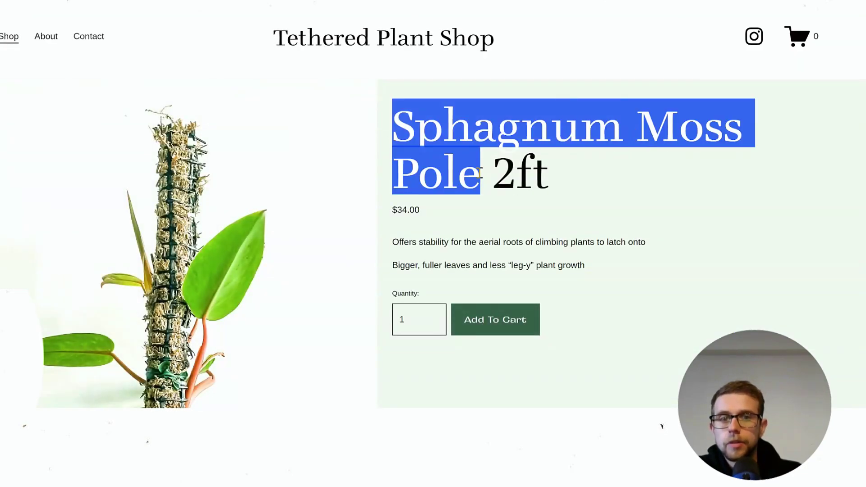
left_click(484, 151)
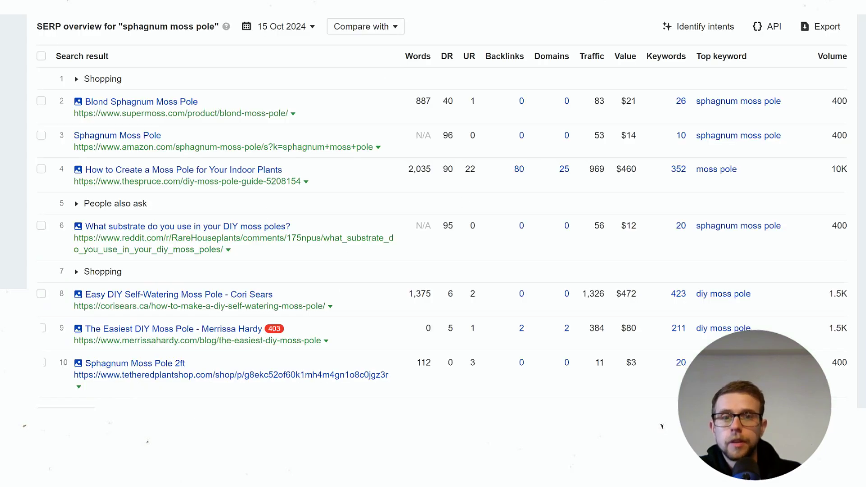
scroll(183, 246, "up", 3)
scroll(197, 216, "down", 1)
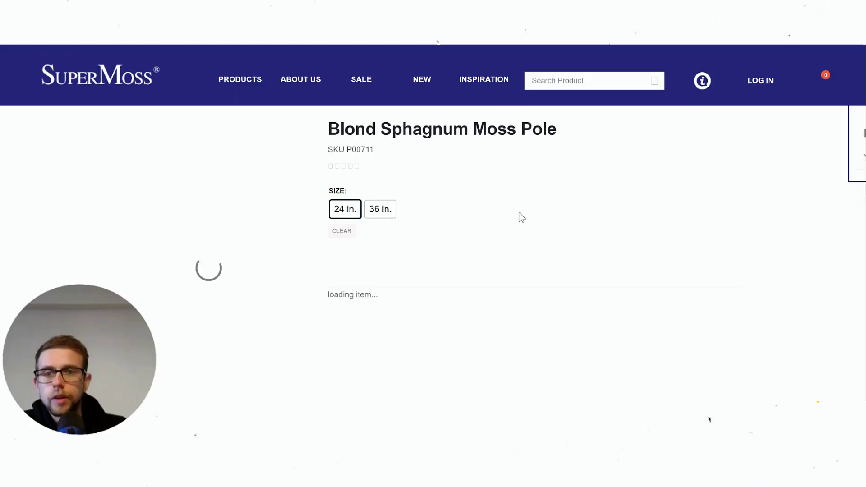
scroll(373, 131, "down", 1)
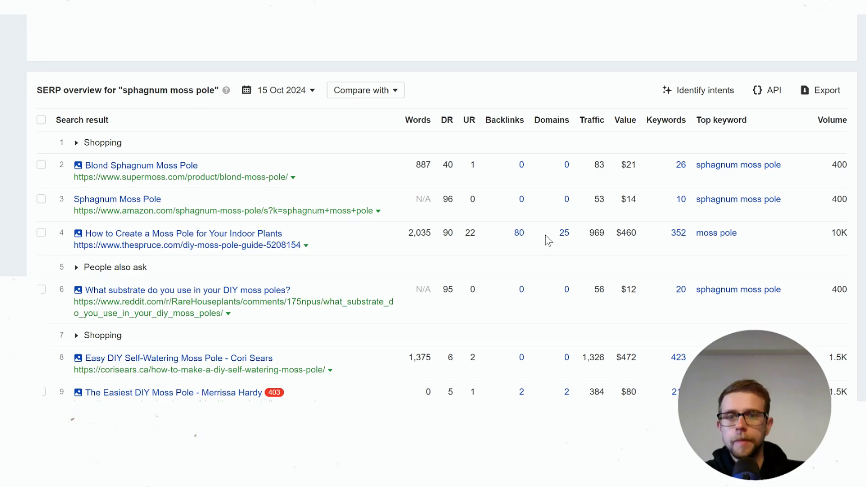
Step: Scroll to the top of the Ahrefs overview and select the 'sphagnum moss pole' query to replace it
scroll(627, 211, "up", 3)
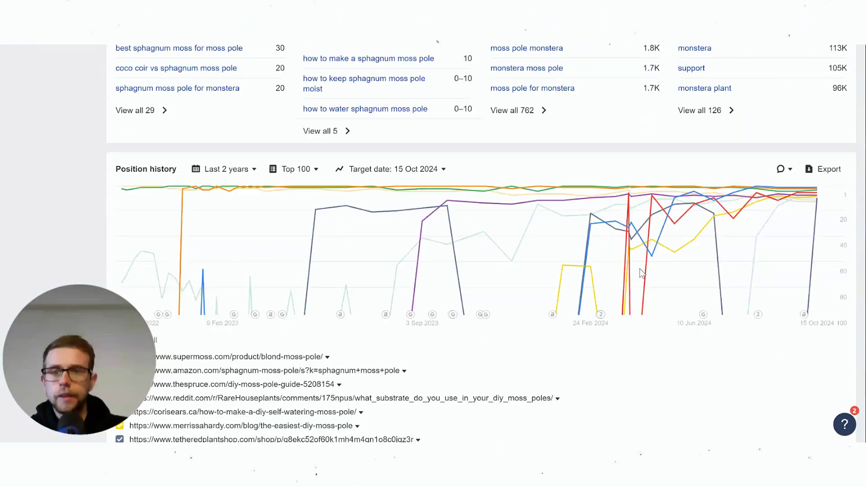
scroll(639, 269, "up", 1)
scroll(639, 269, "up", 7)
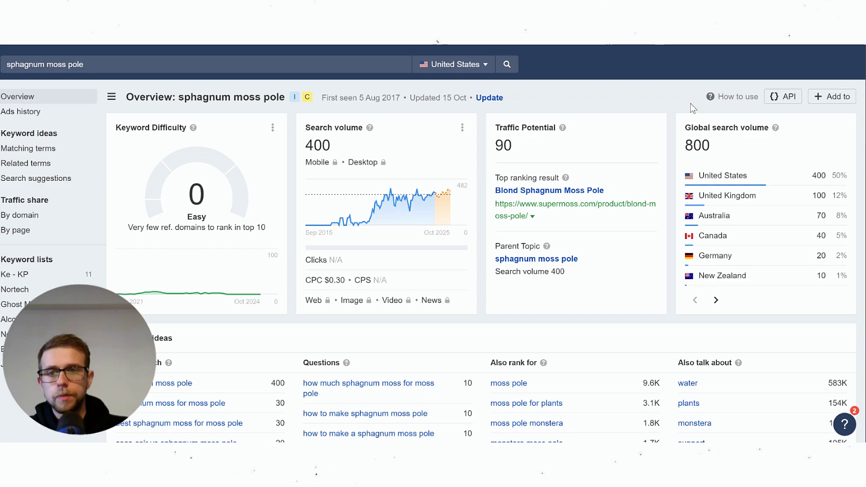
scroll(248, 57, "down", 2)
scroll(241, 84, "up", 2)
triple_click(220, 64)
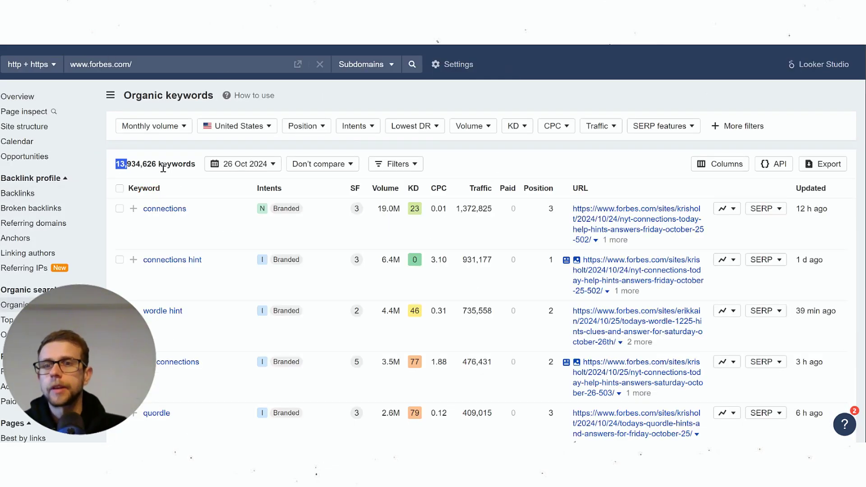
Step: Filter forbes.com's 13,934,626 organic keywords to those containing the phrase 'supplement'
left_click_drag(163, 167, 164, 165)
left_click(165, 164)
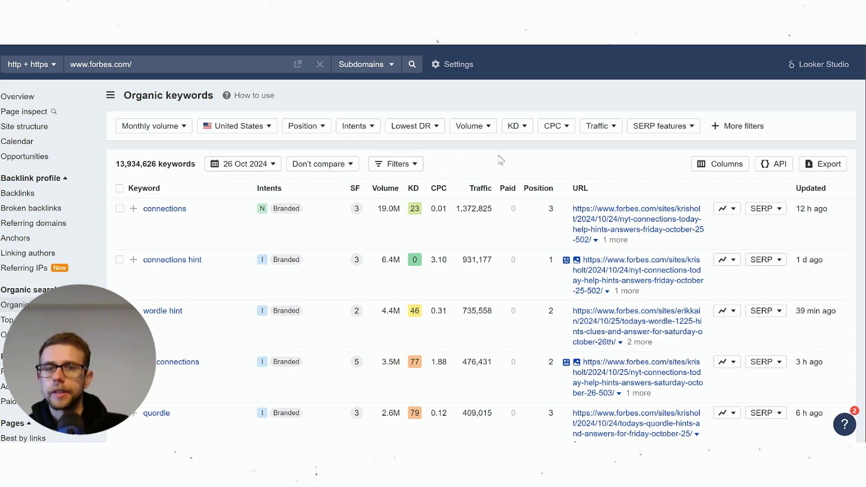
left_click(484, 133)
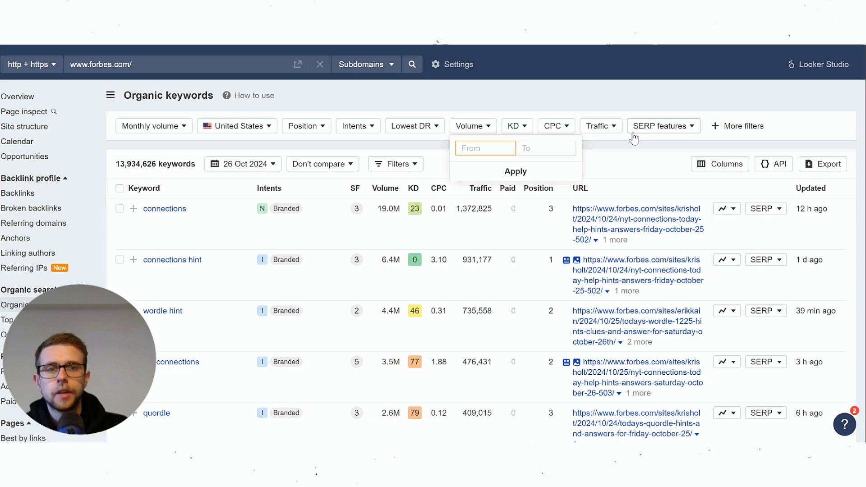
left_click(713, 126)
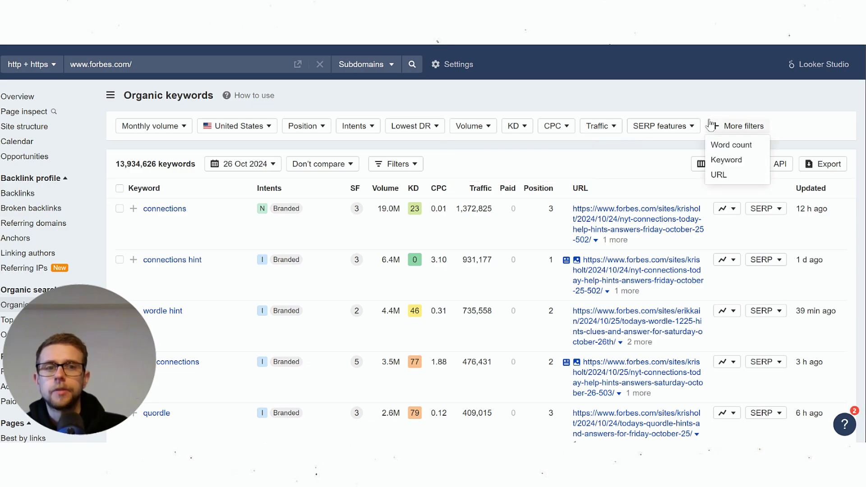
left_click(722, 162)
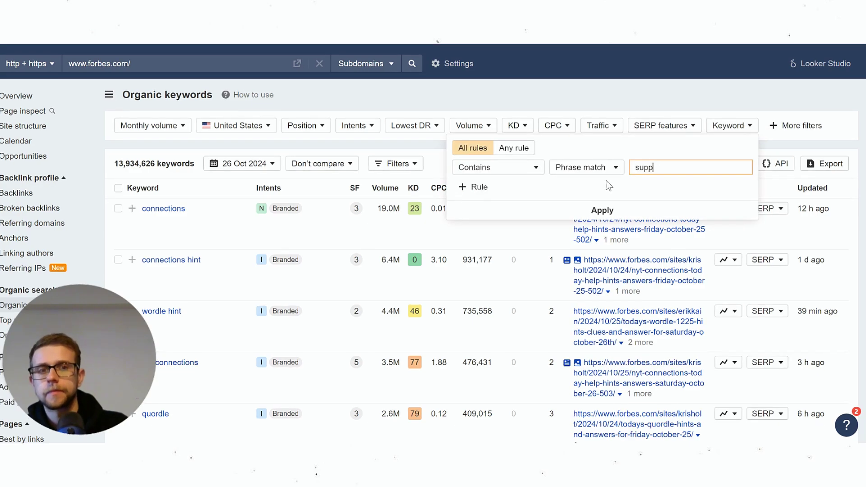
type("lement")
key("Return")
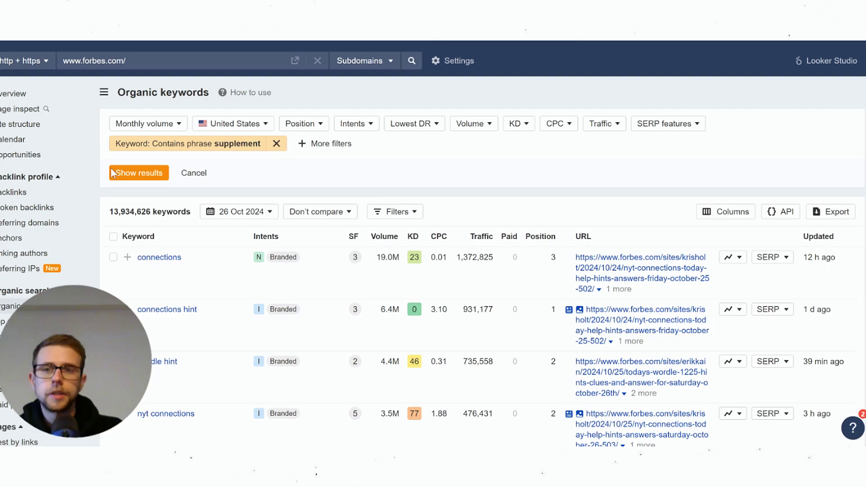
left_click(113, 173)
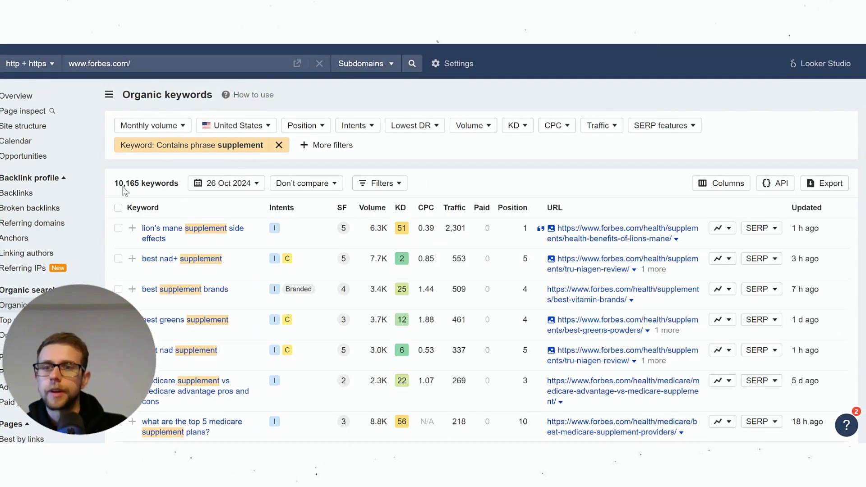
Step: Note the 10,165 filtered keywords and open the Health Benefits Of Lion's Mane article
left_click_drag(116, 183, 139, 180)
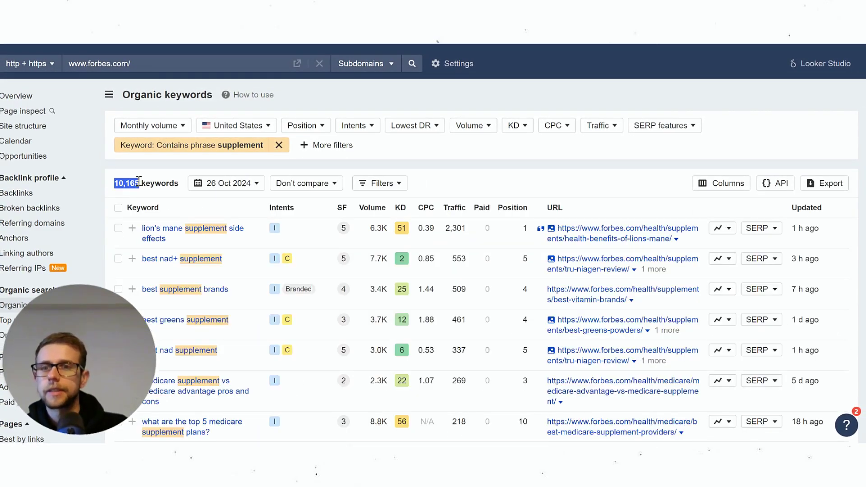
left_click(138, 183)
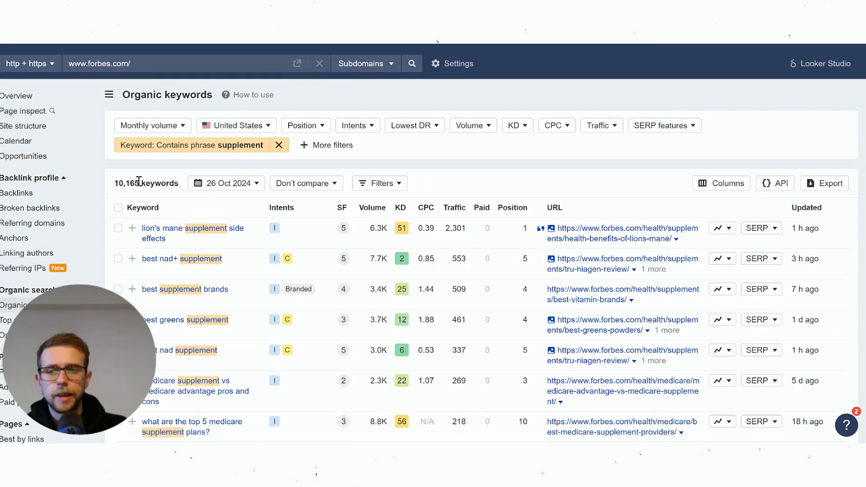
left_click(628, 234)
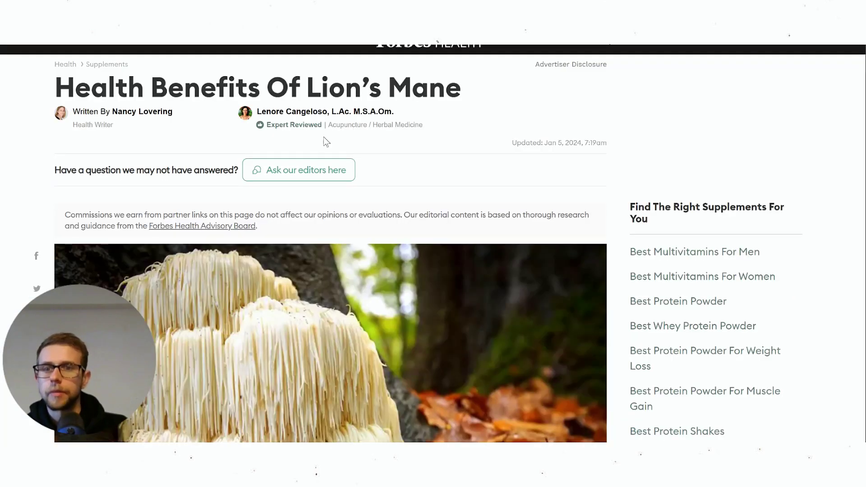
Step: Scroll through the lion's mane article's intro and partner offer, then back to the title
scroll(406, 162, "down", 10)
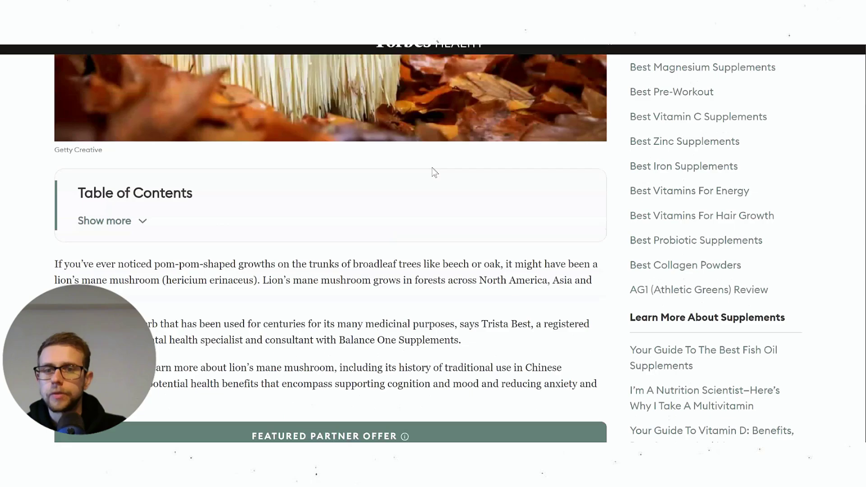
scroll(434, 173, "down", 9)
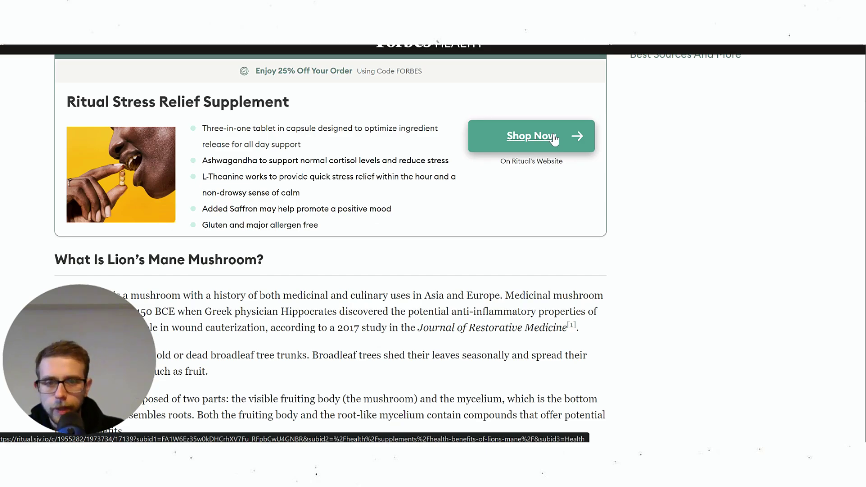
scroll(452, 196, "up", 3)
scroll(449, 211, "up", 3)
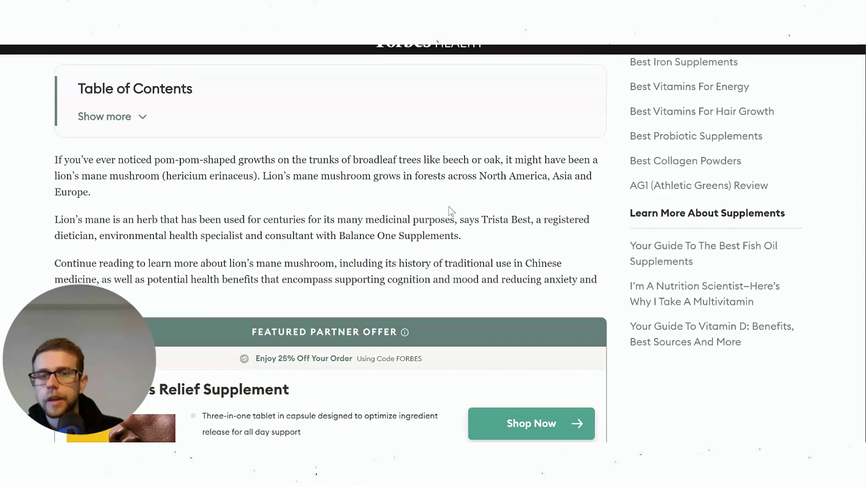
scroll(453, 217, "down", 1)
scroll(457, 223, "up", 10)
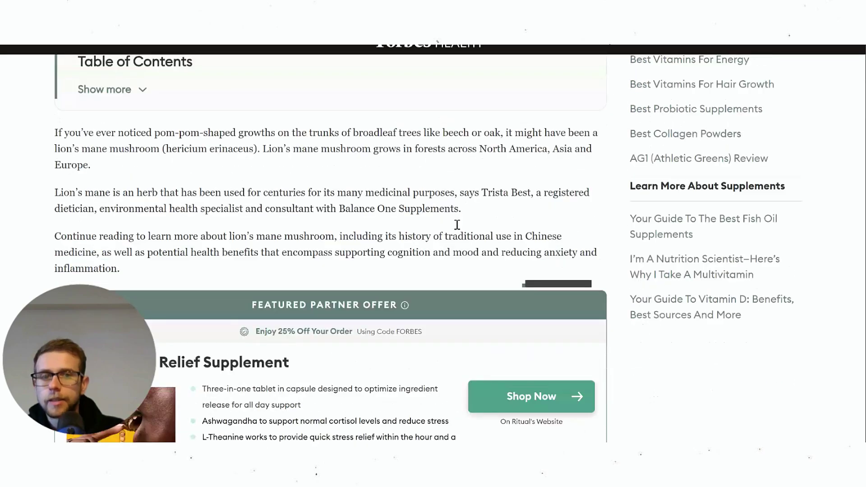
scroll(488, 226, "down", 2)
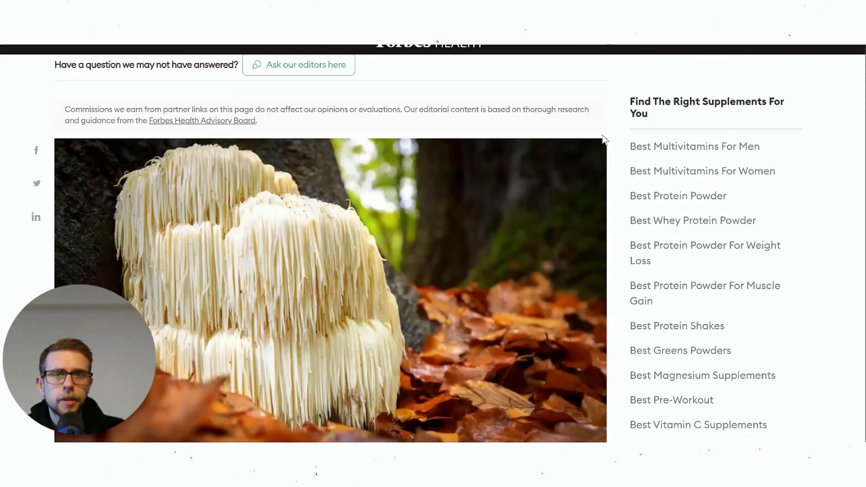
scroll(487, 226, "up", 2)
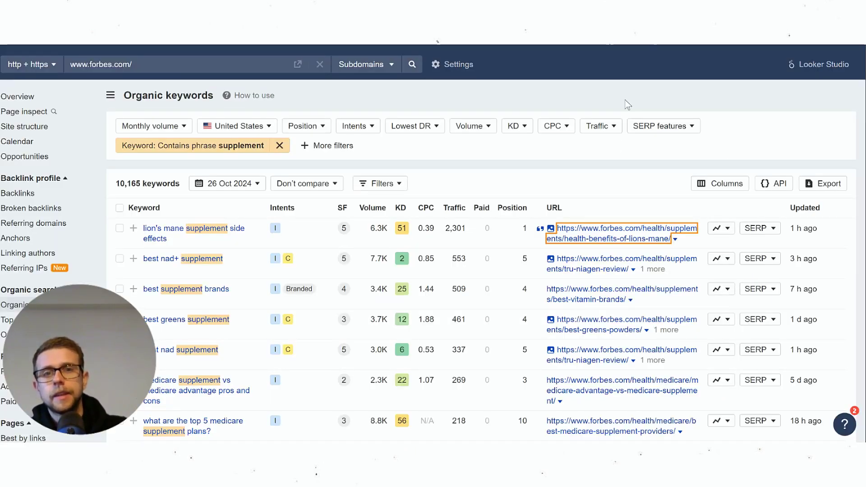
Step: Scroll through the supplement-filtered forbes.com keyword rows in Ahrefs
scroll(722, 94, "down", 3)
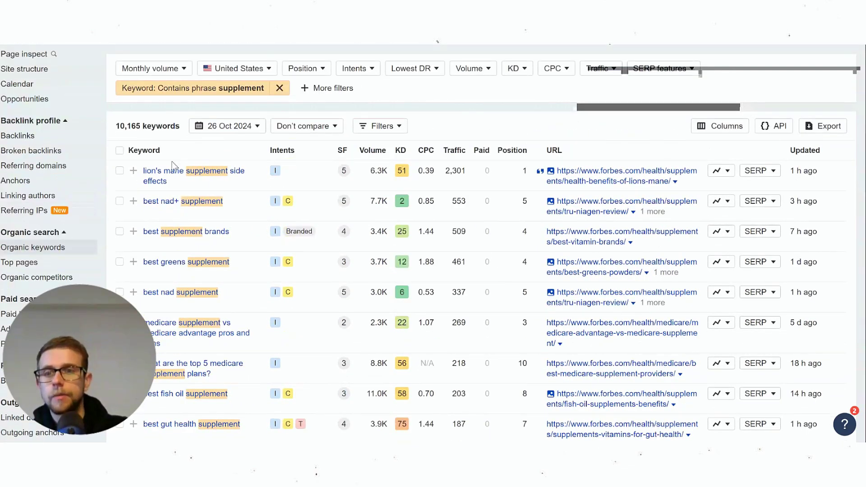
scroll(327, 251, "down", 10)
scroll(330, 253, "up", 13)
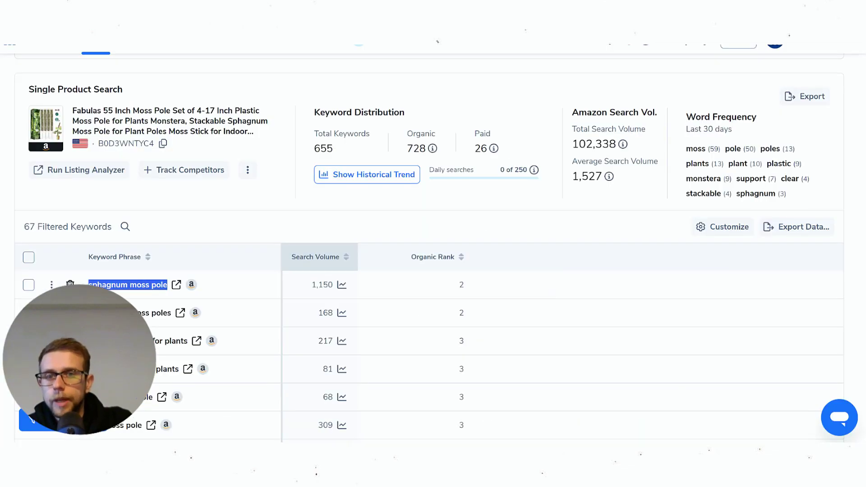
Step: Clear the 'sphagnum moss pole' highlight and scroll the Fabulas moss pole Cerebro results
left_click(386, 233)
scroll(400, 234, "down", 3)
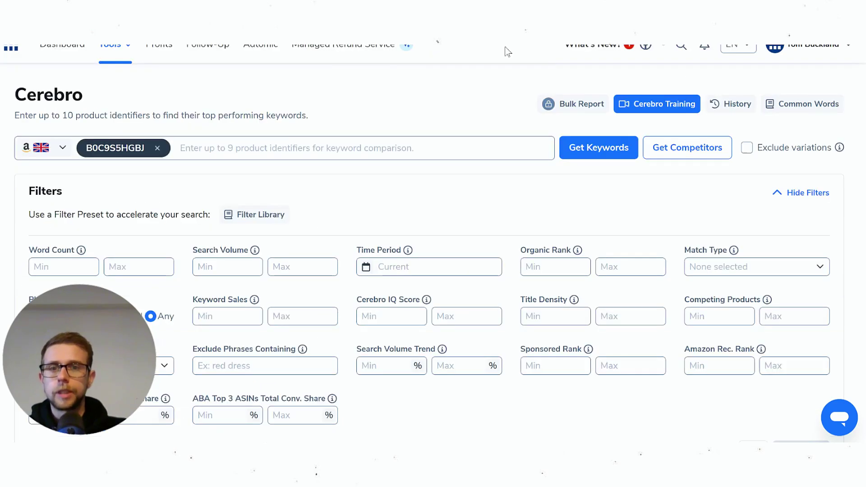
Step: Fetch amazon.com US Cerebro keywords for ASIN B0CNR5MYNZ and widen the Keyword Phrase column
left_click(50, 148)
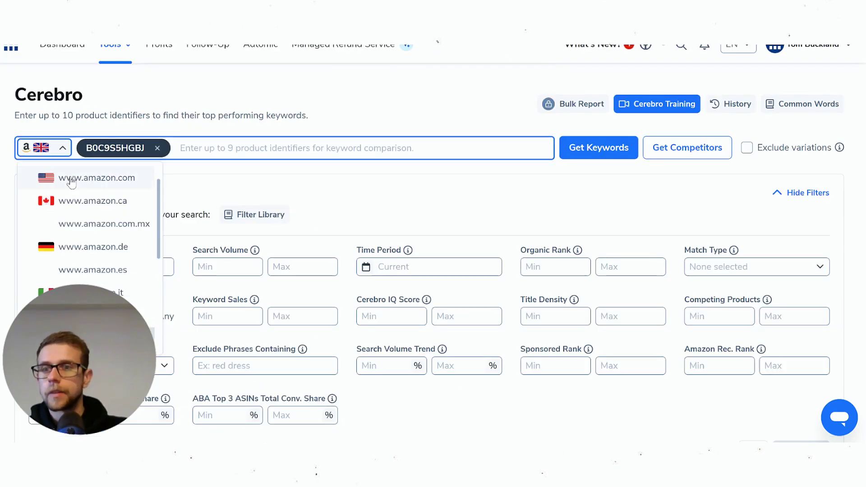
left_click(72, 177)
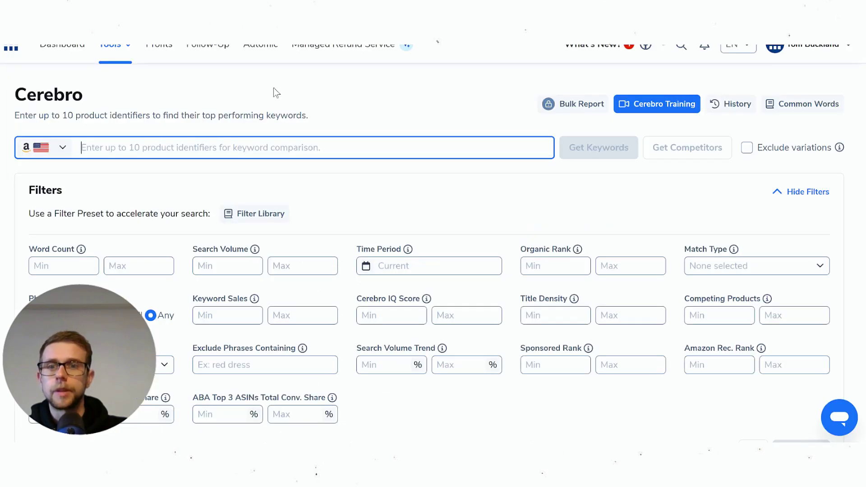
type("B0CNR5MYNZ")
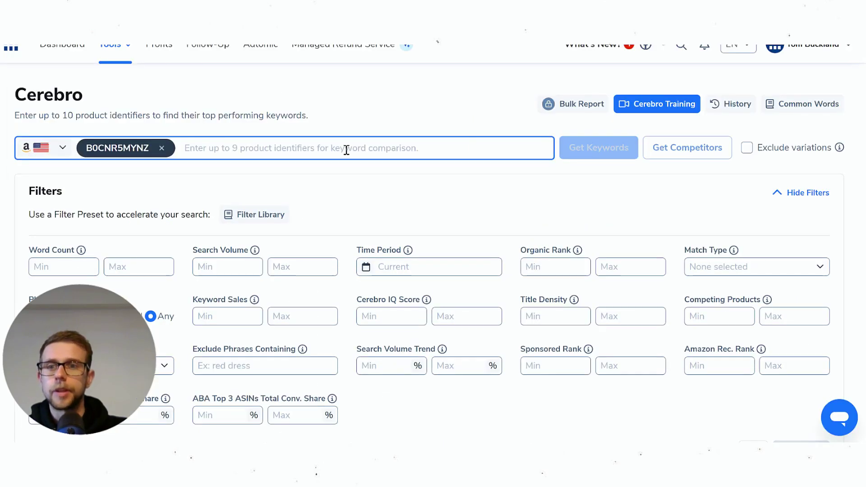
left_click(600, 147)
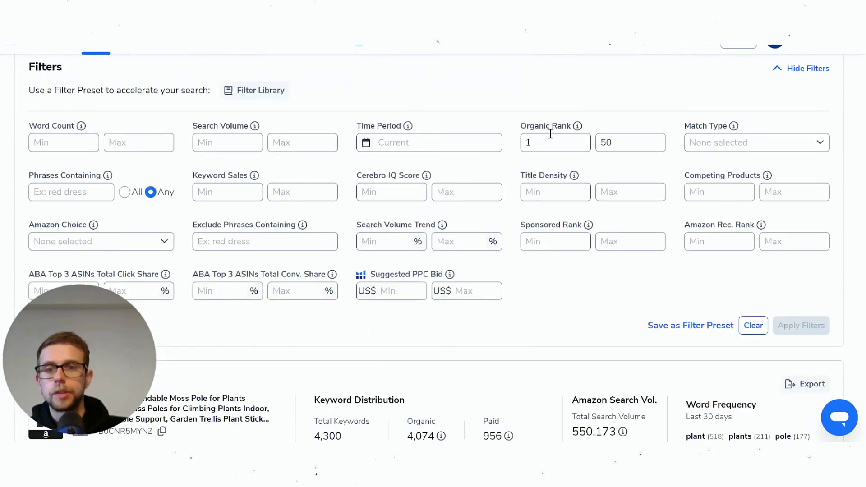
scroll(379, 200, "down", 9)
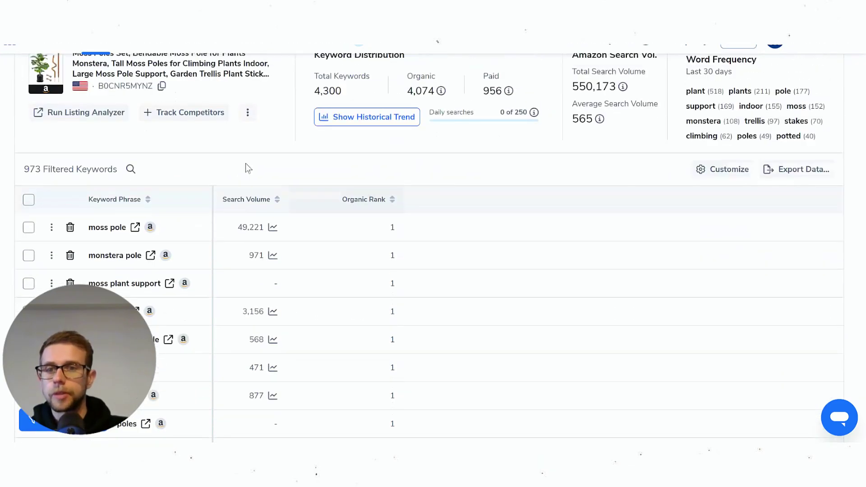
scroll(216, 193, "down", 1)
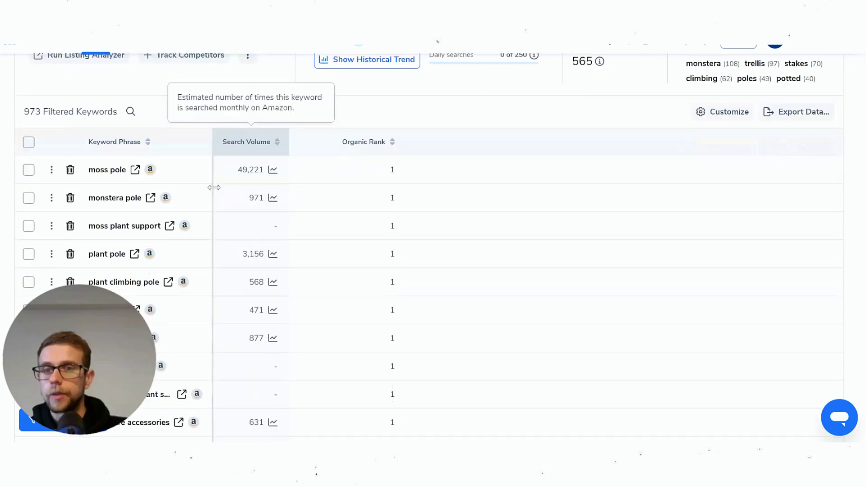
left_click_drag(215, 192, 304, 203)
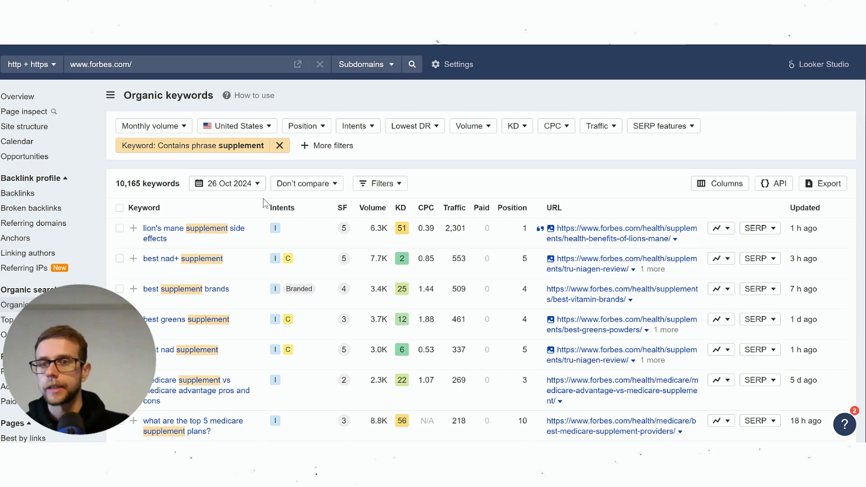
Step: Open the 'lion's mane supplement side effects' overview and select 'lion's mane mushroom supplement side effects'
scroll(243, 224, "down", 3)
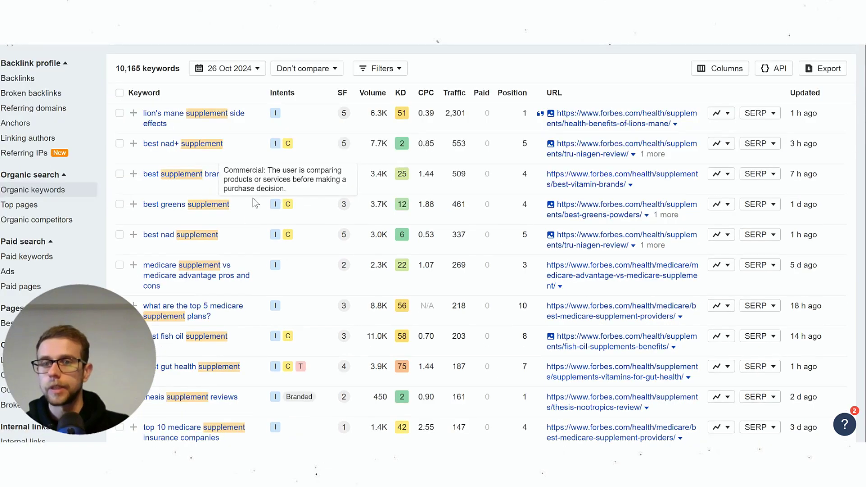
scroll(244, 224, "up", 2)
scroll(244, 224, "up", 1)
scroll(244, 225, "down", 2)
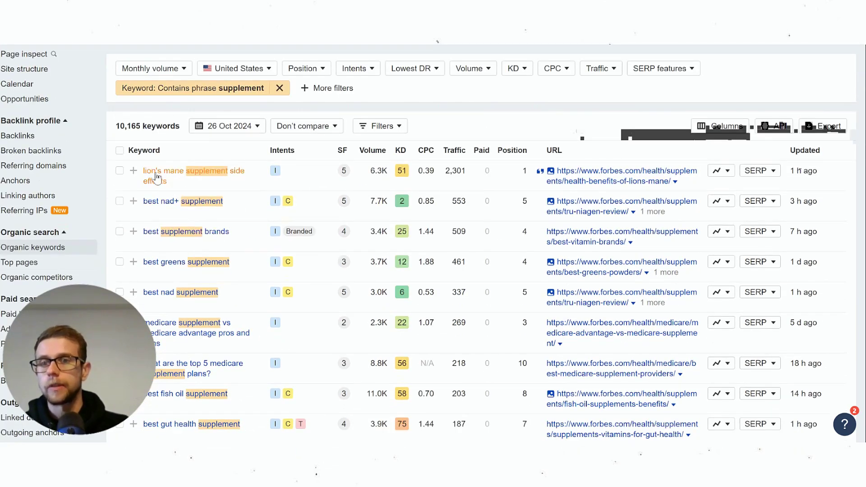
left_click_drag(145, 169, 199, 184)
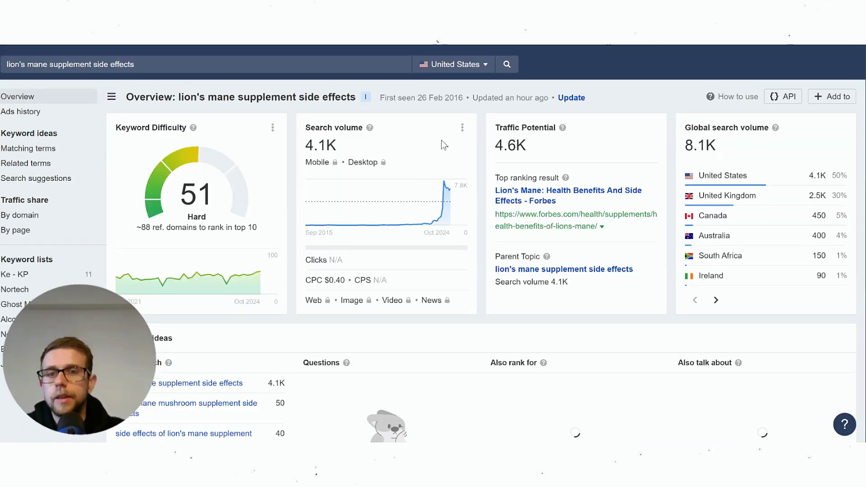
scroll(442, 140, "down", 3)
scroll(265, 244, "down", 2)
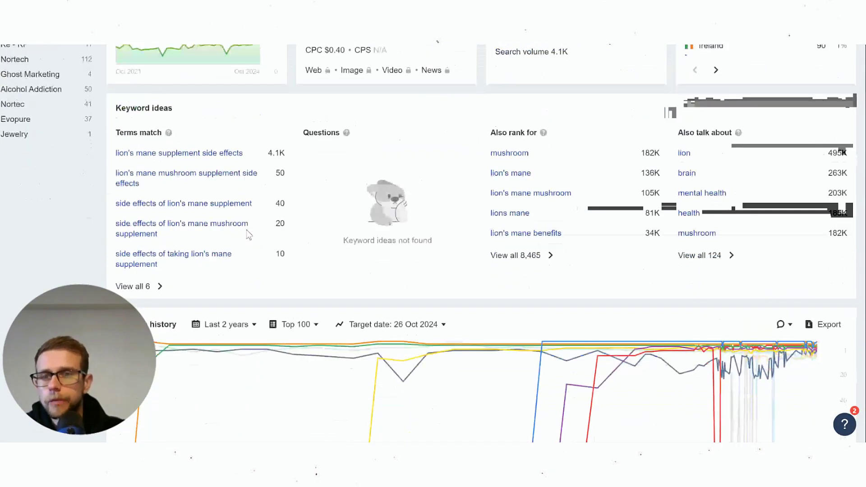
triple_click(259, 192)
key("ctrl+c")
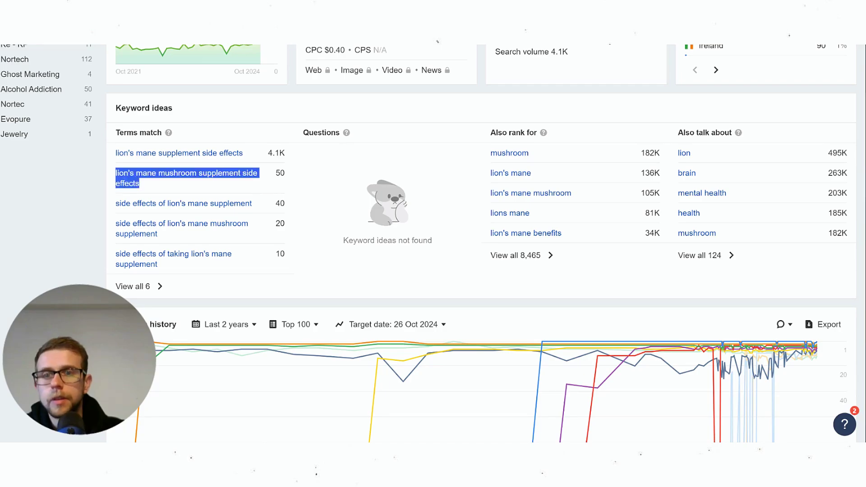
Step: Search Google in a new tab for 'lion's mane mushroom supplement side effects'
key("ctrl+t")
key("ctrl+v")
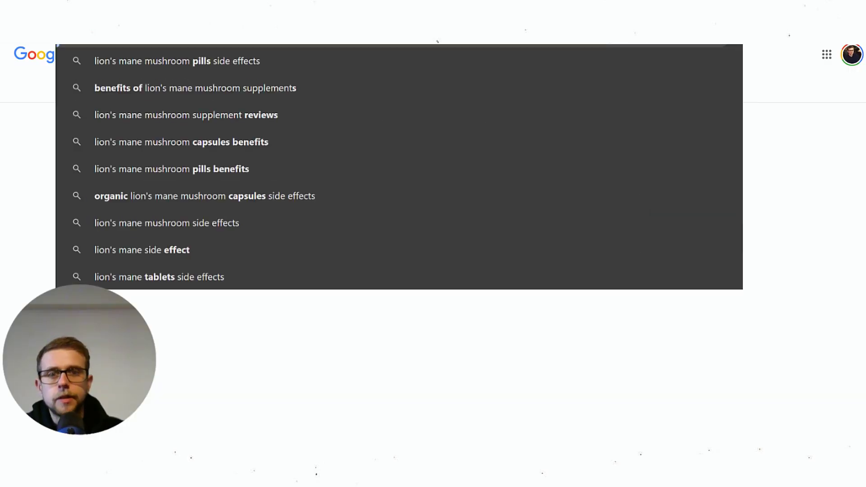
key("Return")
scroll(773, 140, "down", 10)
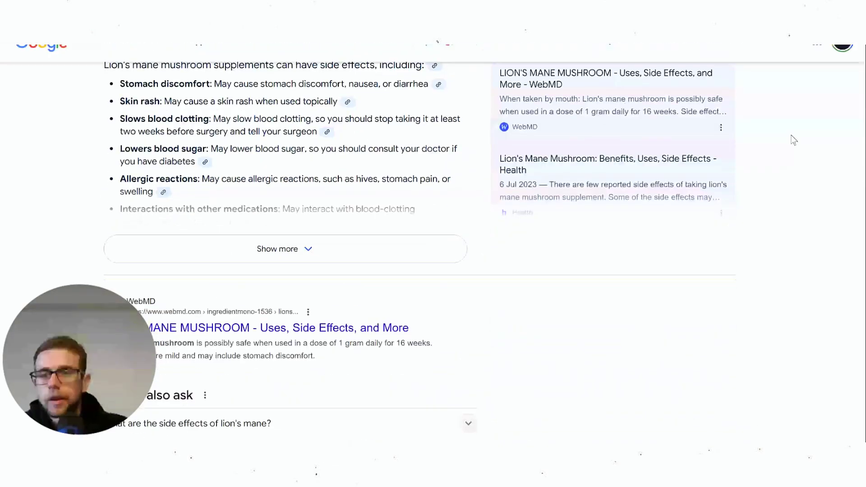
scroll(158, 149, "up", 1)
scroll(315, 199, "down", 6)
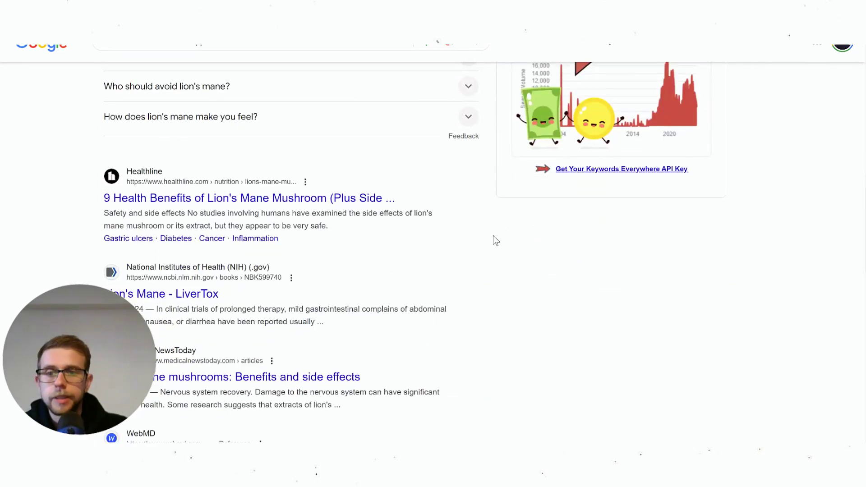
scroll(226, 74, "up", 12)
Step: Scroll the results and open WebMD's Lion's Mane Mushroom page
scroll(269, 130, "down", 5)
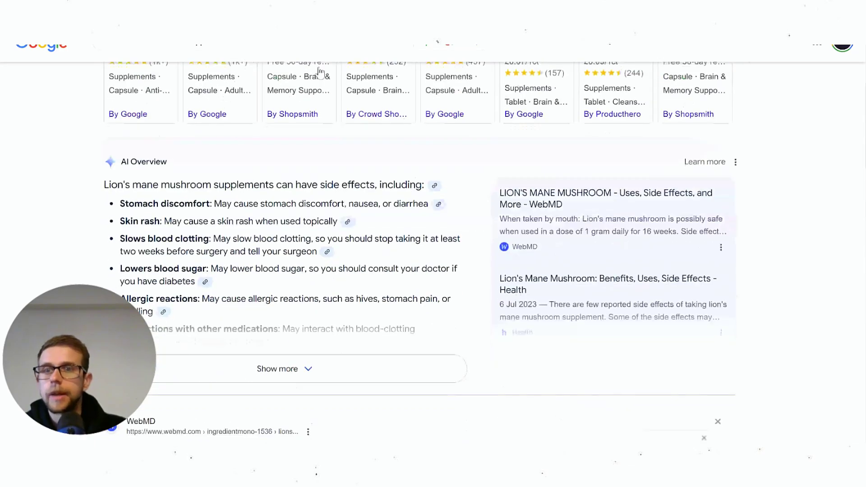
scroll(273, 133, "down", 2)
scroll(301, 165, "up", 1)
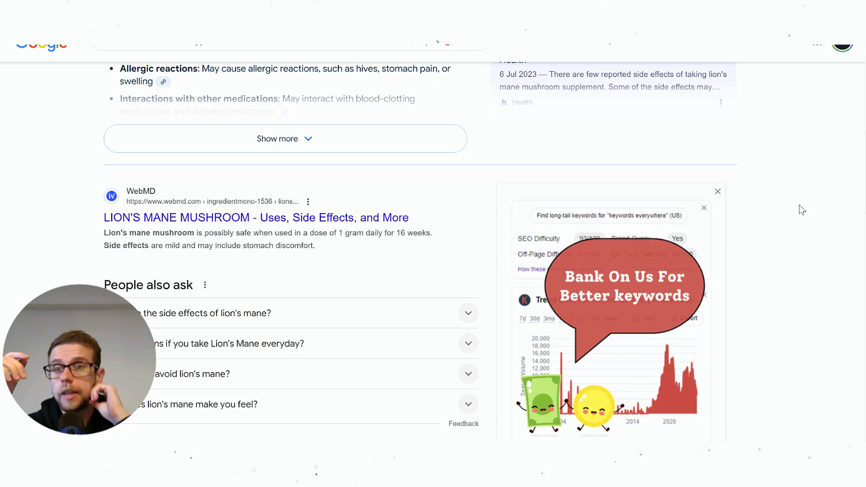
left_click(284, 203)
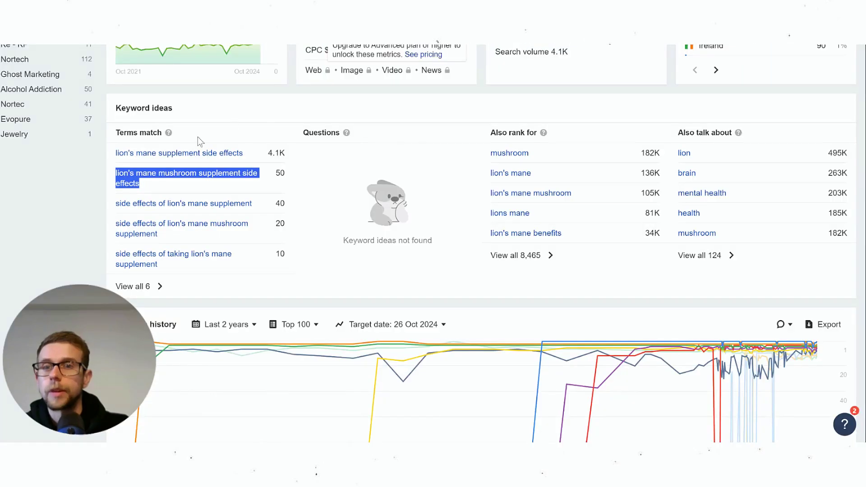
scroll(433, 244, "up", 5)
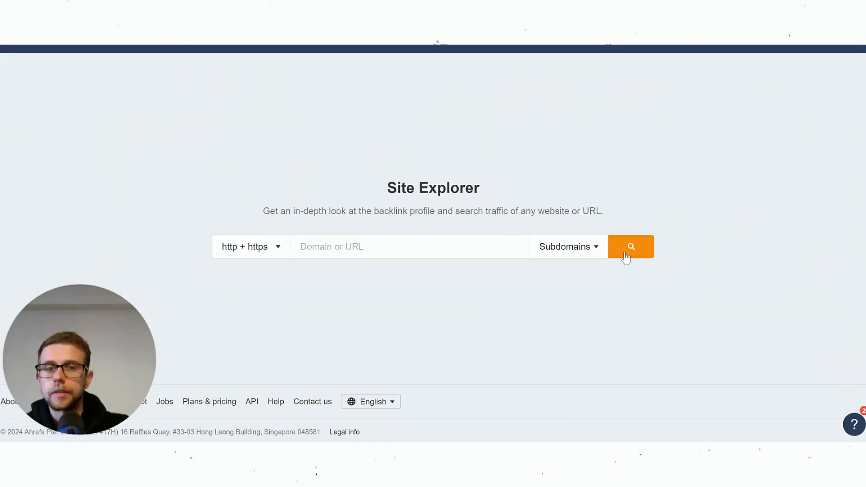
Step: Analyse the WebMD lion's mane mushroom URL in Site Explorer and open its organic keywords report
key("ctrl+v")
left_click(631, 247)
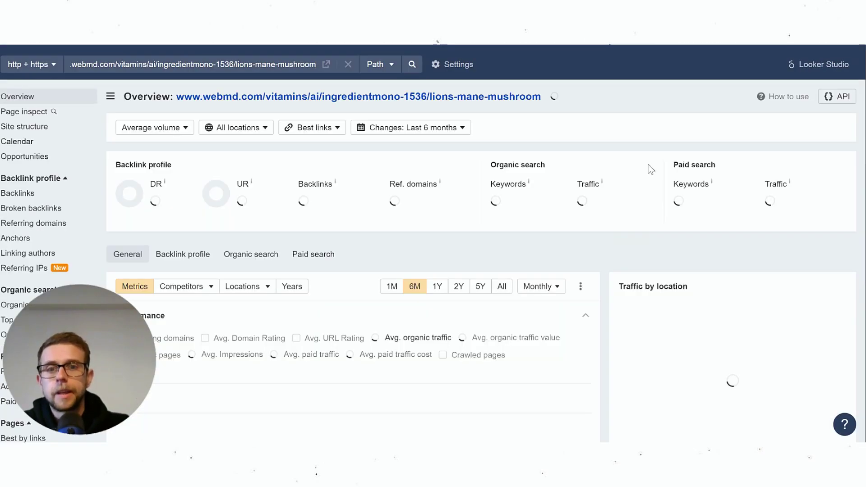
scroll(510, 194, "down", 1)
left_click(515, 144)
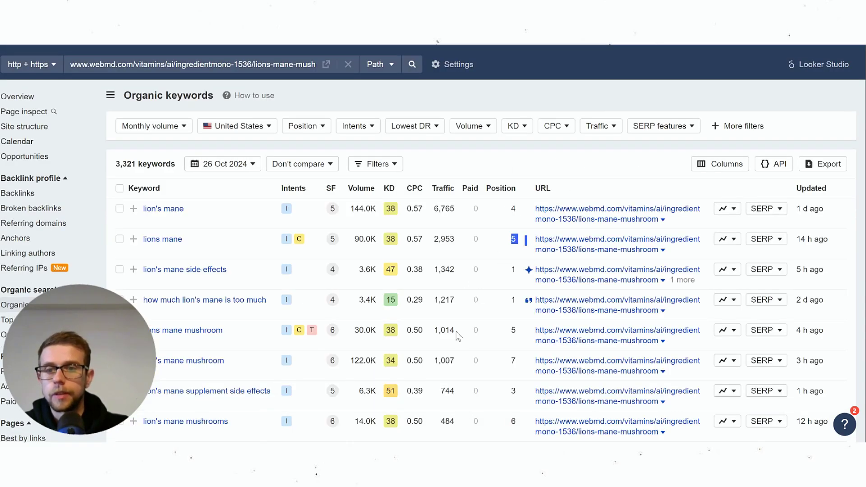
Step: Highlight 'lion mane' at position 5 and the 'lion's mane' and 'lions mane' rows
double_click(514, 303)
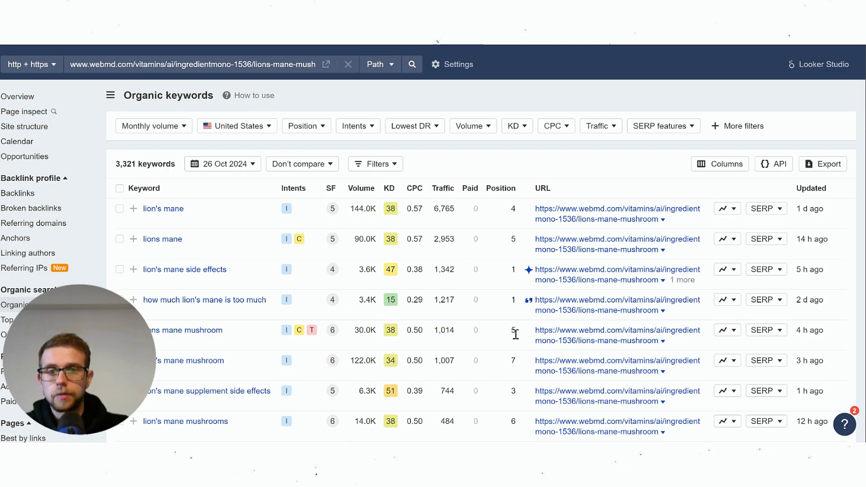
scroll(507, 246, "down", 5)
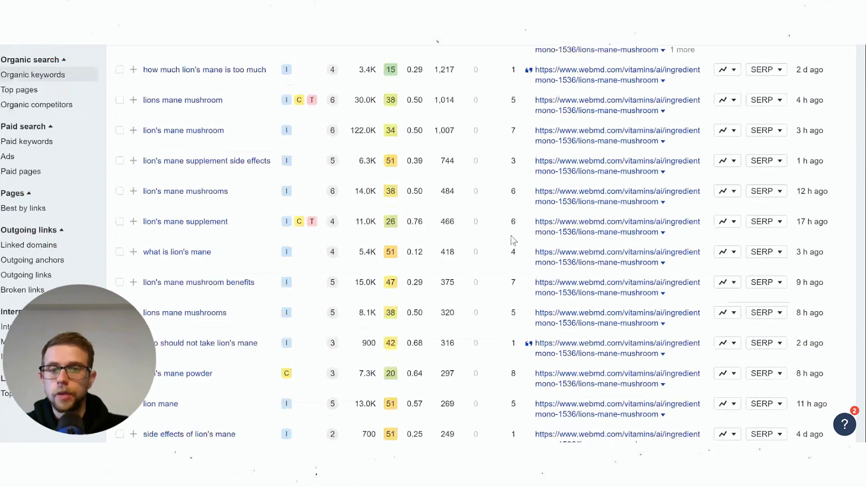
scroll(509, 244, "down", 3)
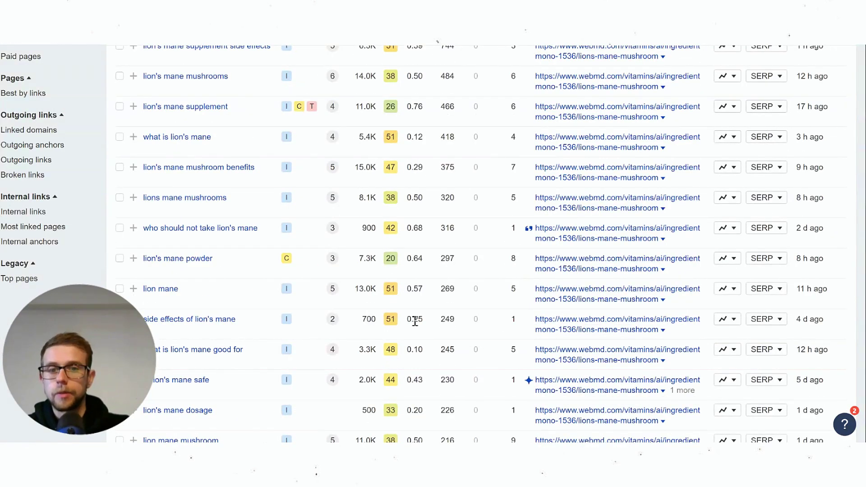
double_click(514, 289)
triple_click(204, 289)
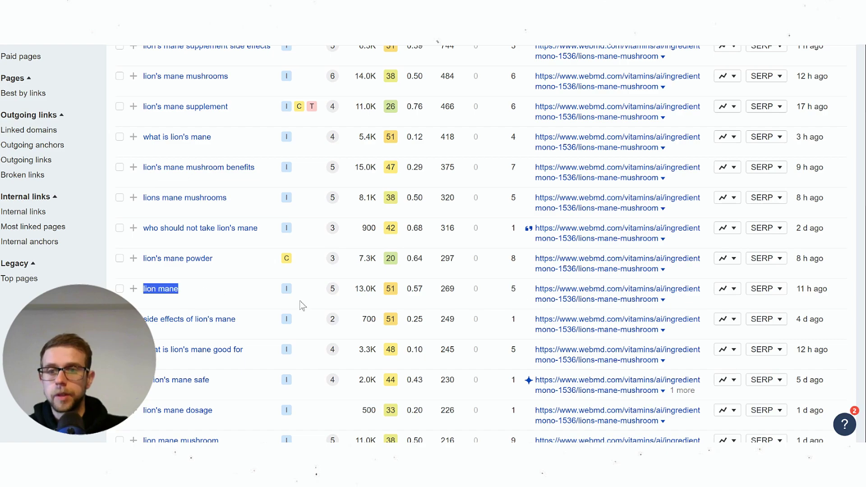
scroll(299, 303, "up", 7)
left_click_drag(212, 189, 270, 152)
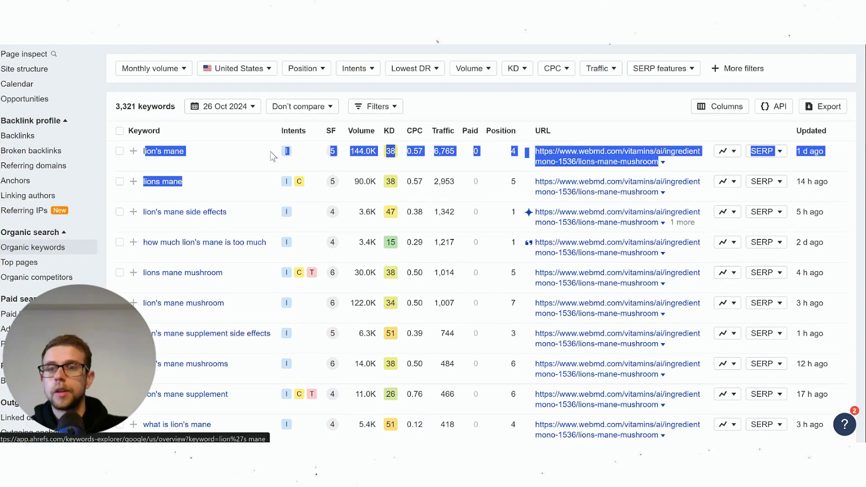
left_click(269, 128)
mouse_move(444, 131)
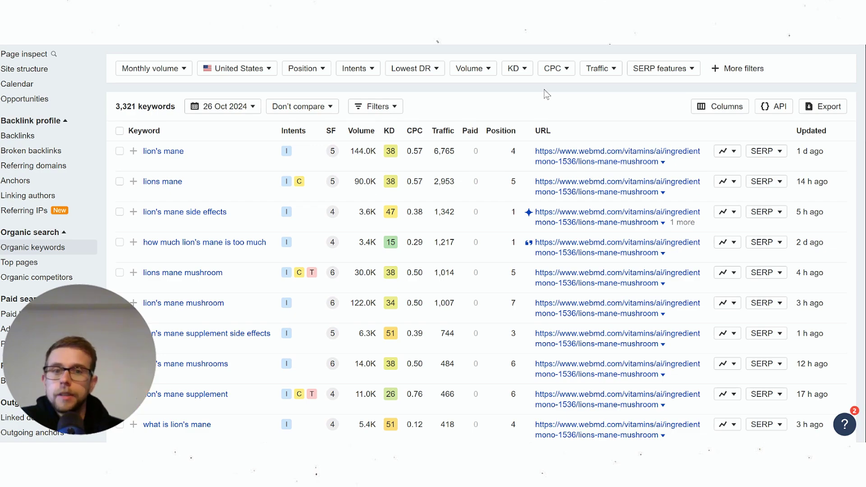
left_click(765, 151)
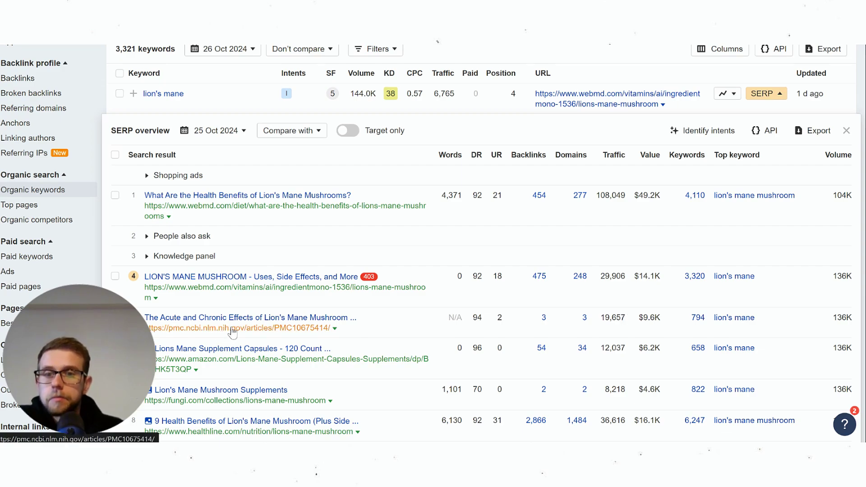
left_click_drag(336, 330, 145, 316)
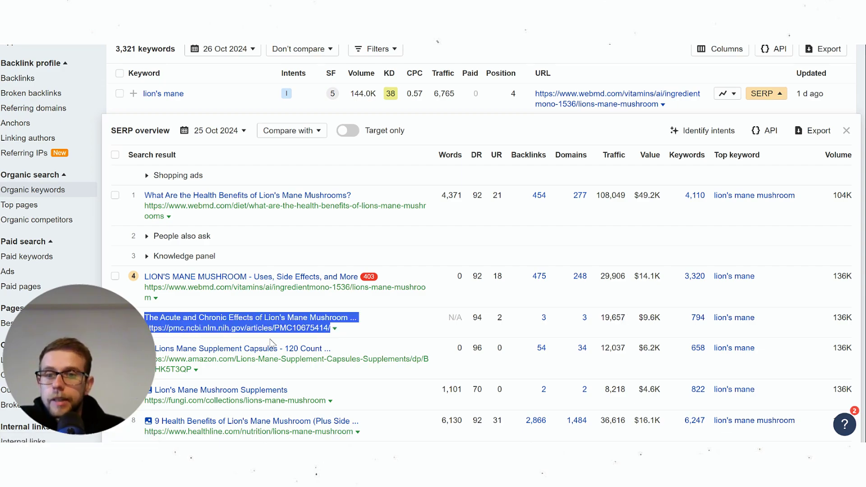
scroll(411, 347, "down", 1)
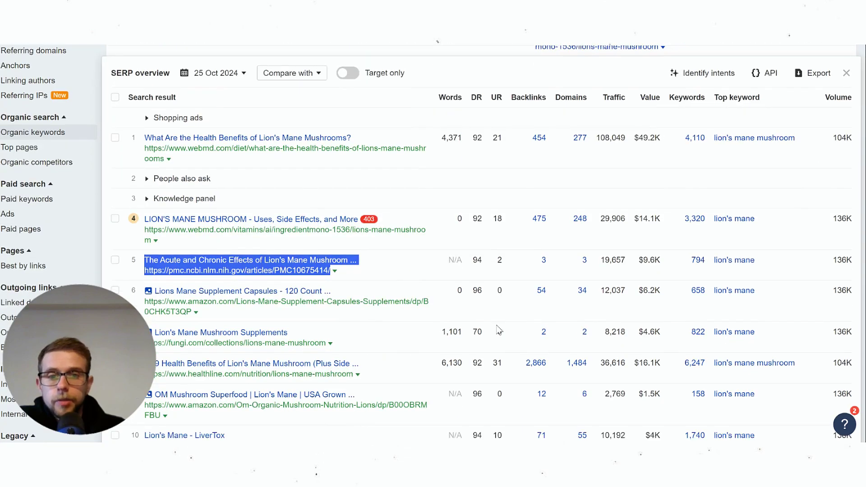
left_click(554, 315)
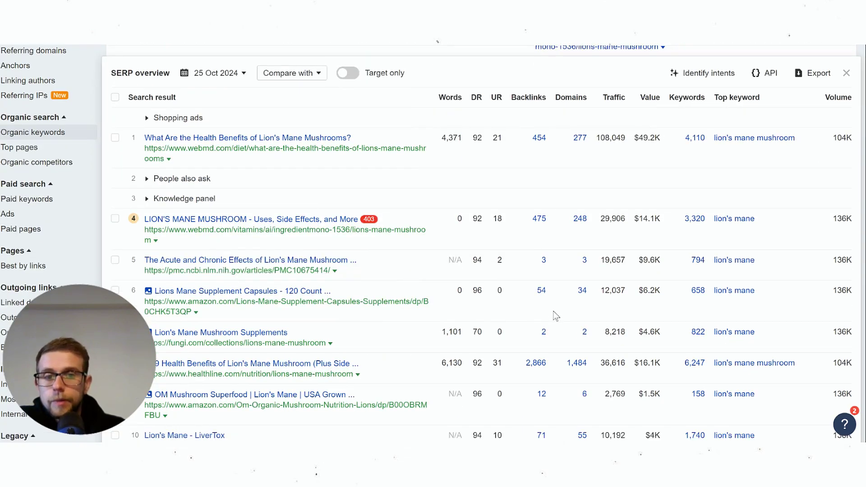
scroll(556, 316, "down", 1)
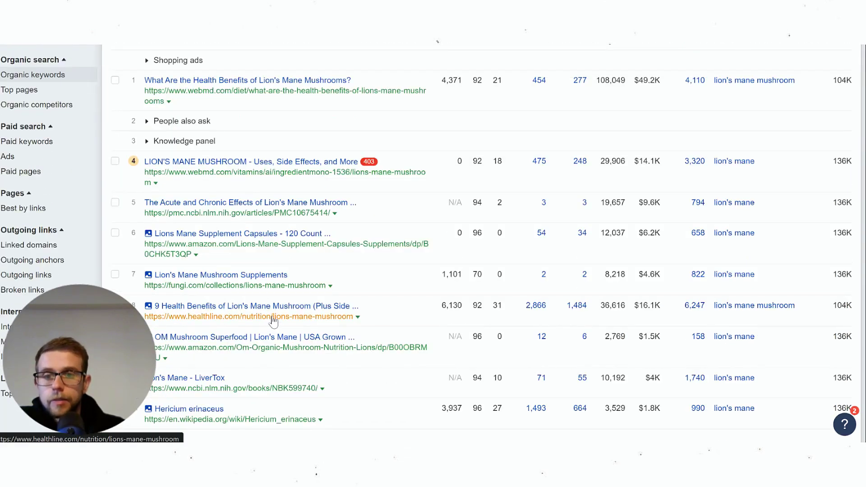
scroll(537, 315, "up", 3)
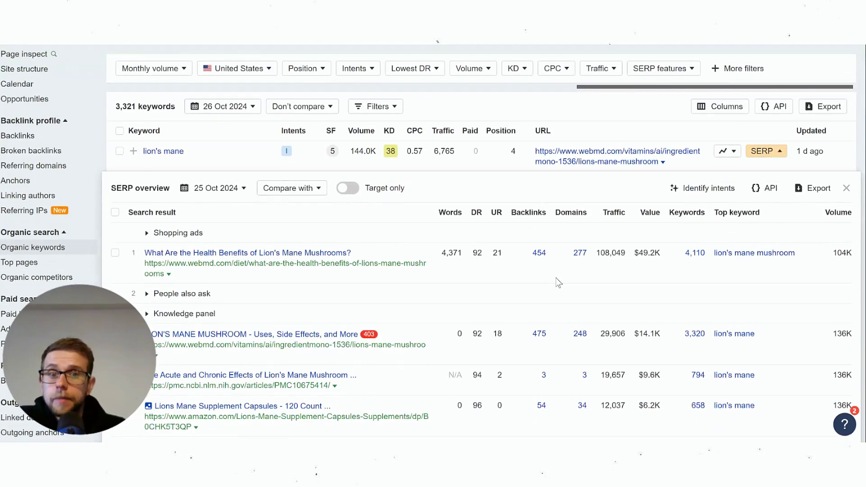
scroll(560, 266, "up", 1)
scroll(566, 279, "down", 1)
scroll(569, 286, "down", 1)
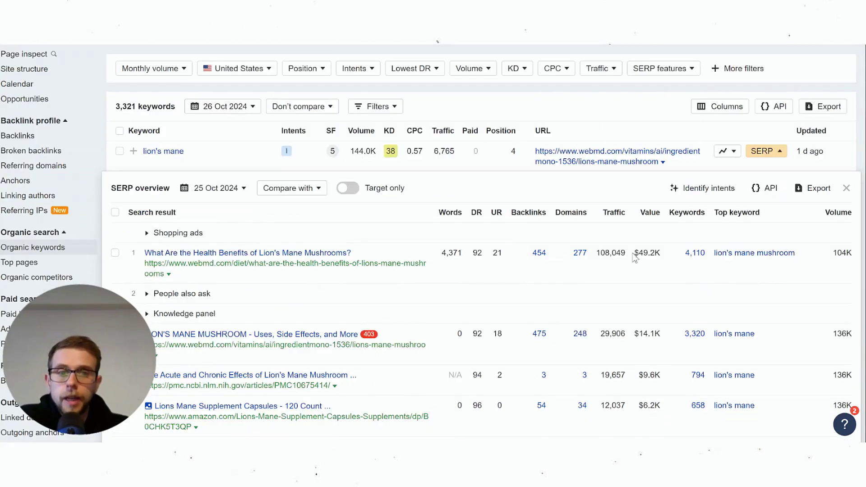
double_click(648, 255)
scroll(648, 266, "up", 1)
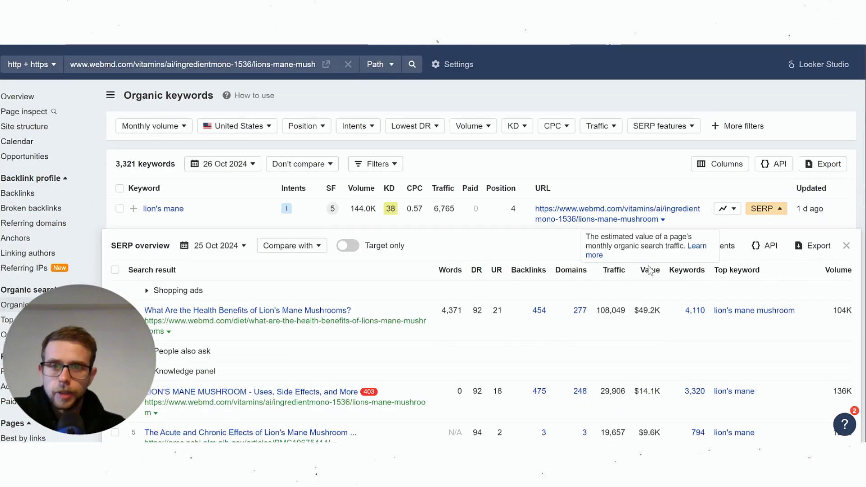
scroll(648, 276, "down", 1)
scroll(652, 280, "up", 1)
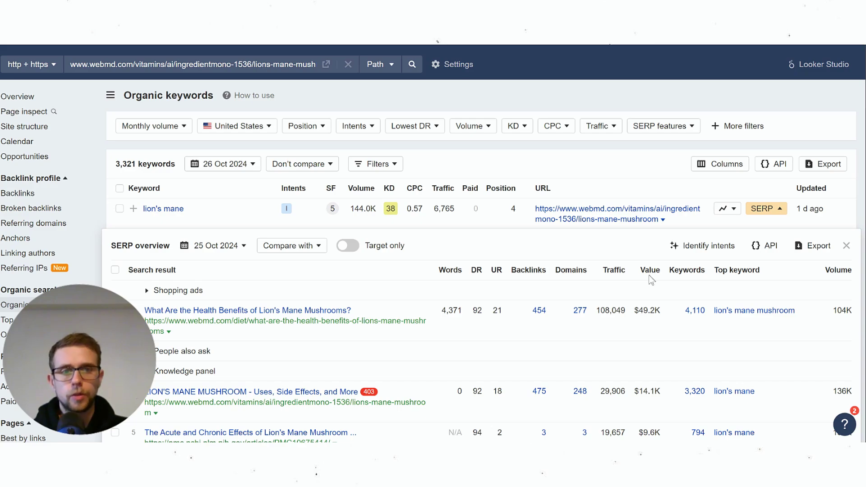
left_click(847, 246)
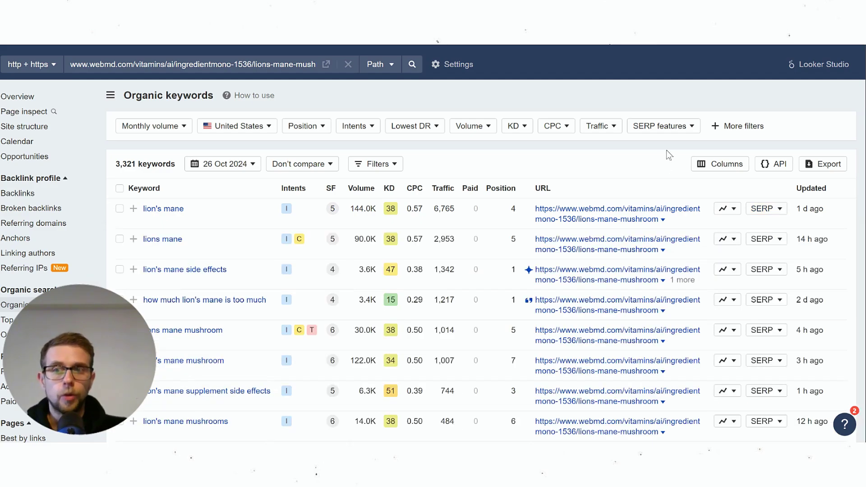